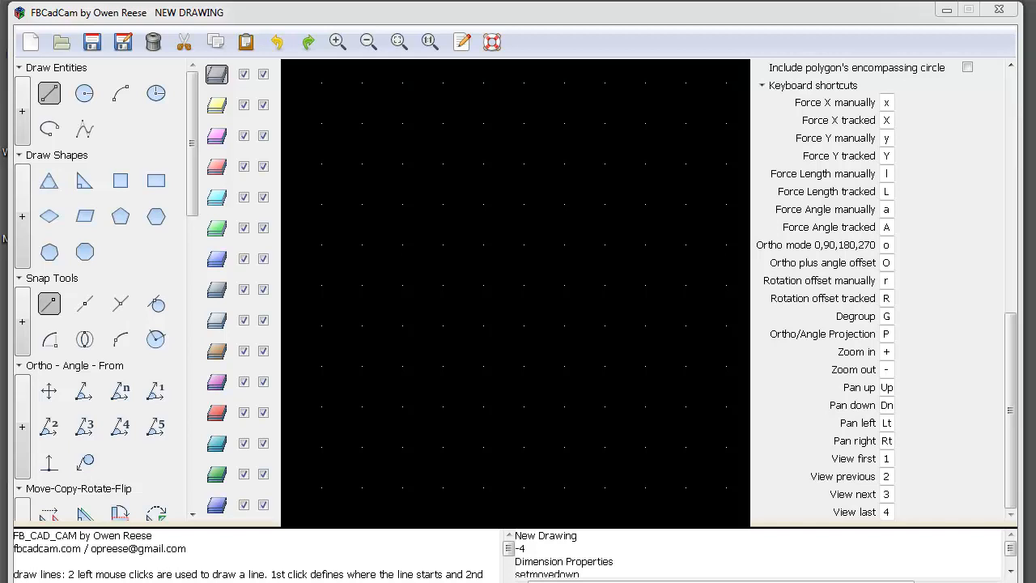
Step: Draw the left side of a square as a vertical line from (150, 450) to (150, 250), using endpoint snapping
scroll(182, 291, "down", 8)
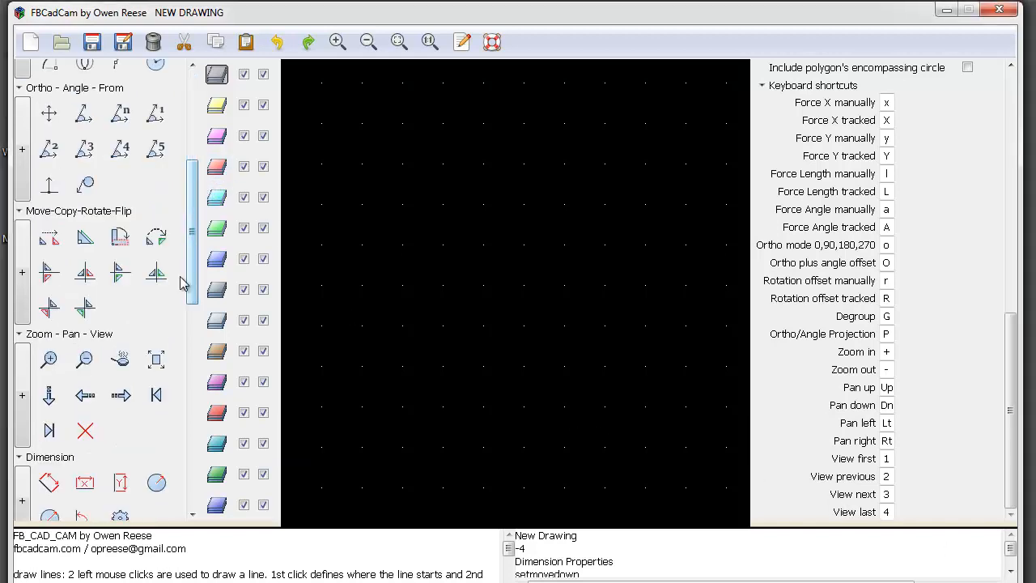
scroll(182, 315, "down", 4)
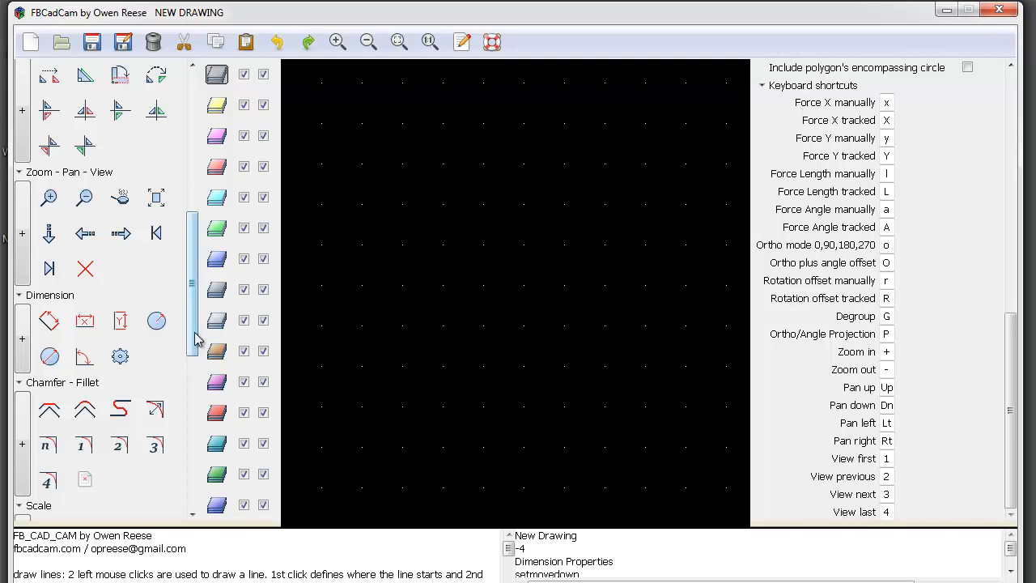
scroll(201, 340, "up", 12)
left_click(55, 105)
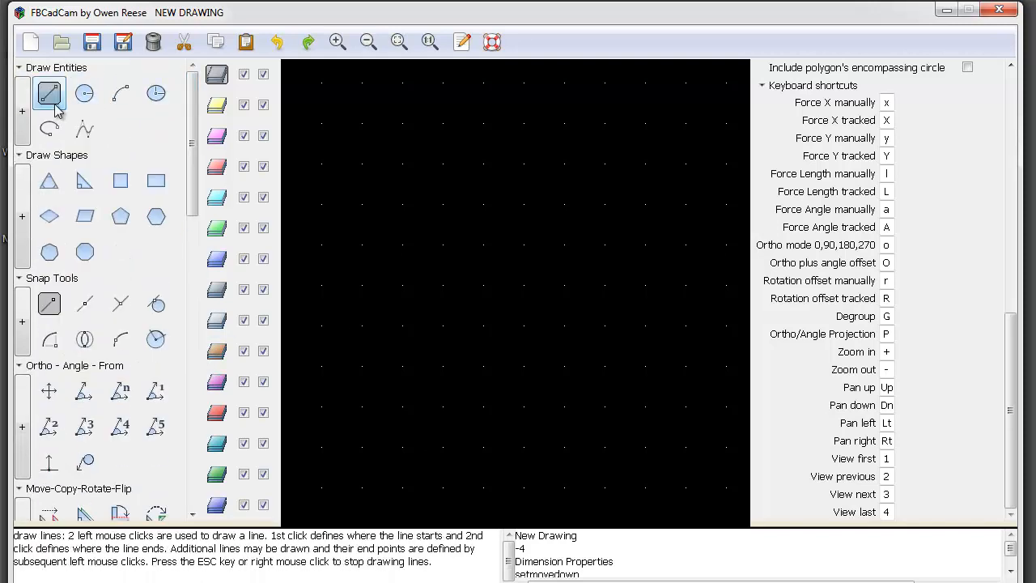
left_click(50, 306)
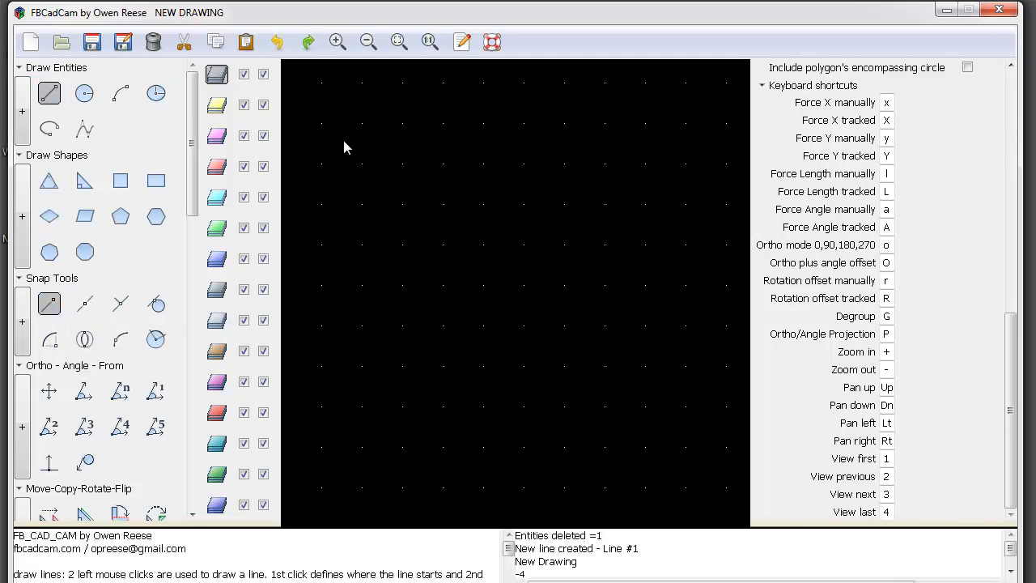
left_click(404, 165)
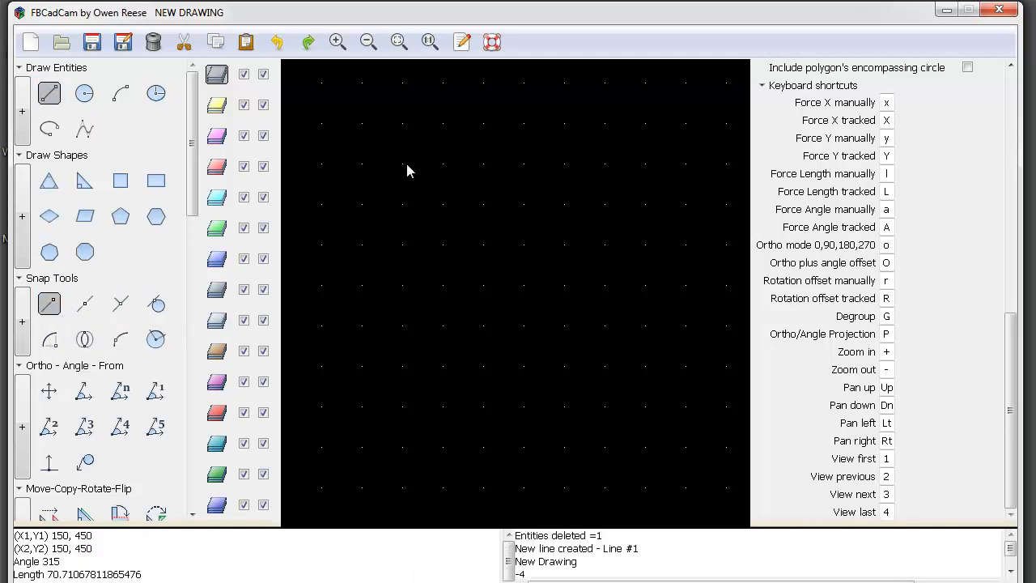
left_click(413, 345)
Step: Draw the square's bottom side from (150, 250) to (350, 250), entering 200 and then 40 as forced lengths
type("l")
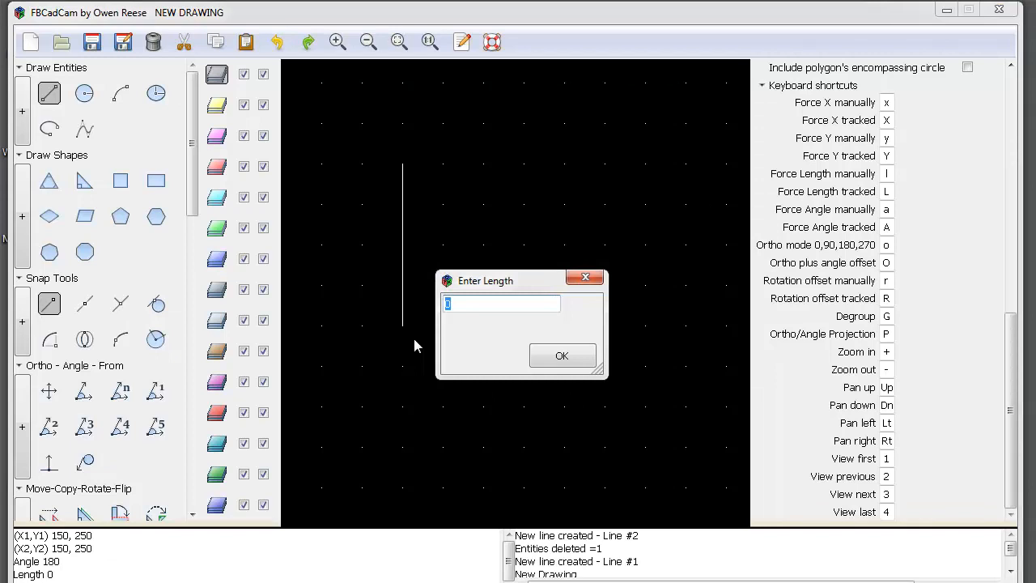
type("200")
left_click(538, 354)
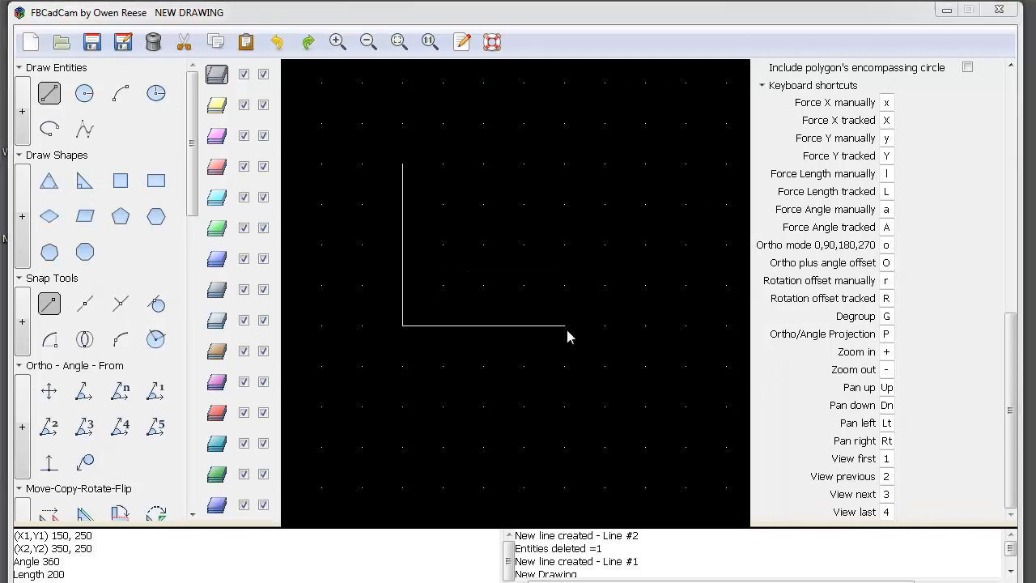
type("l")
type("40")
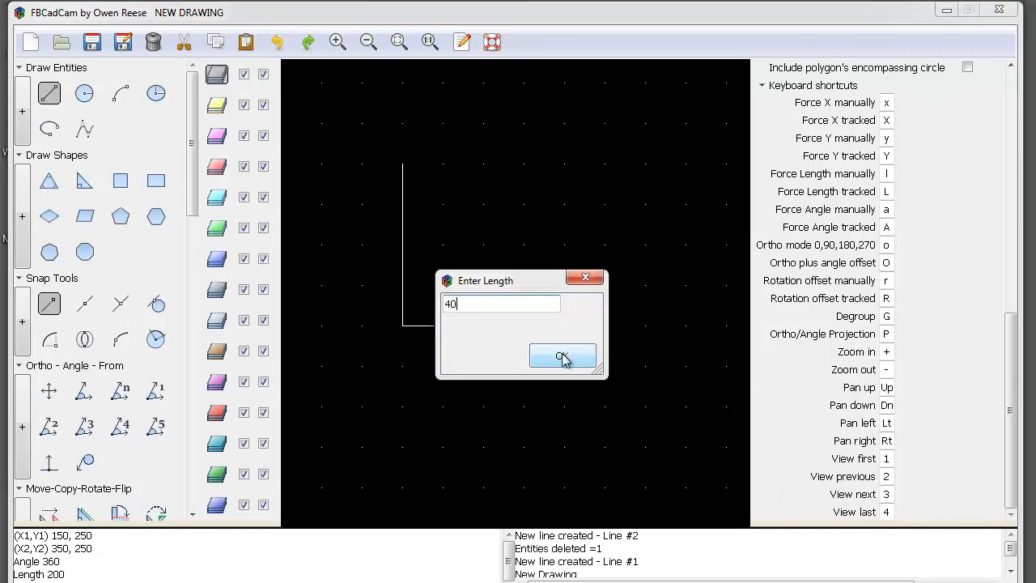
left_click(561, 356)
left_click(561, 323)
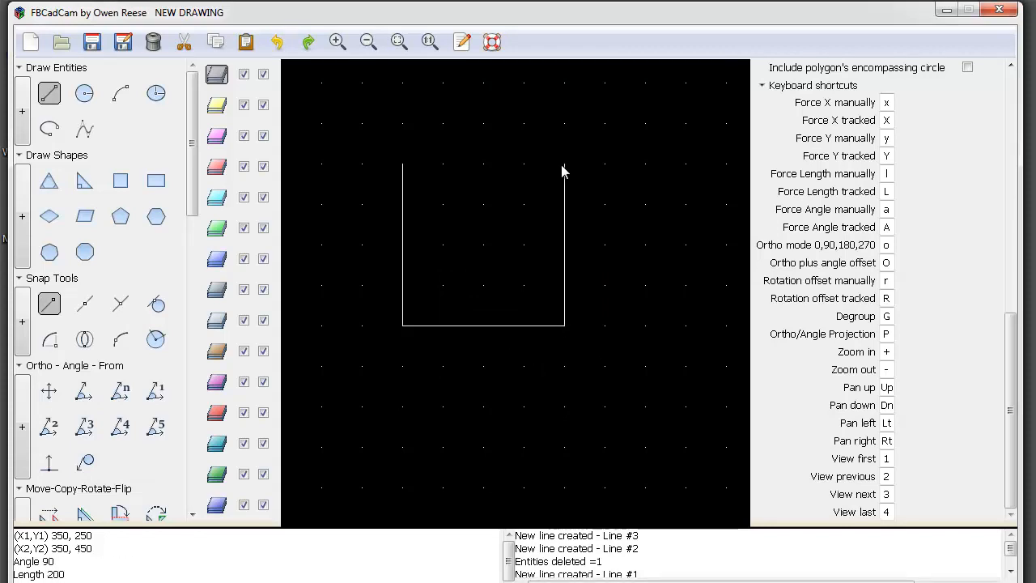
Step: Enter 40 as the forced length, end the right side at (350, 450) and close the square at its starting corner
key("l")
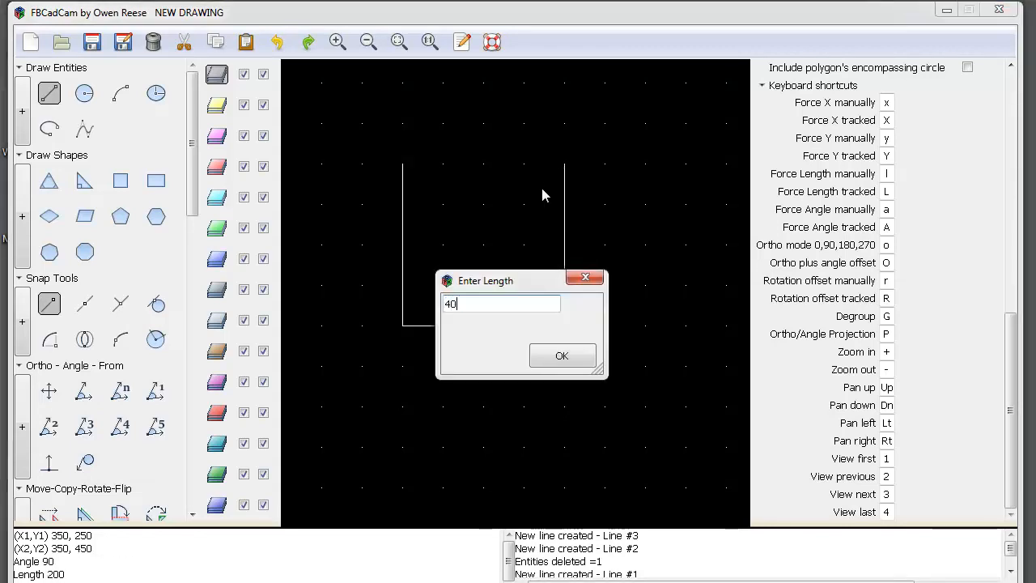
left_click(560, 354)
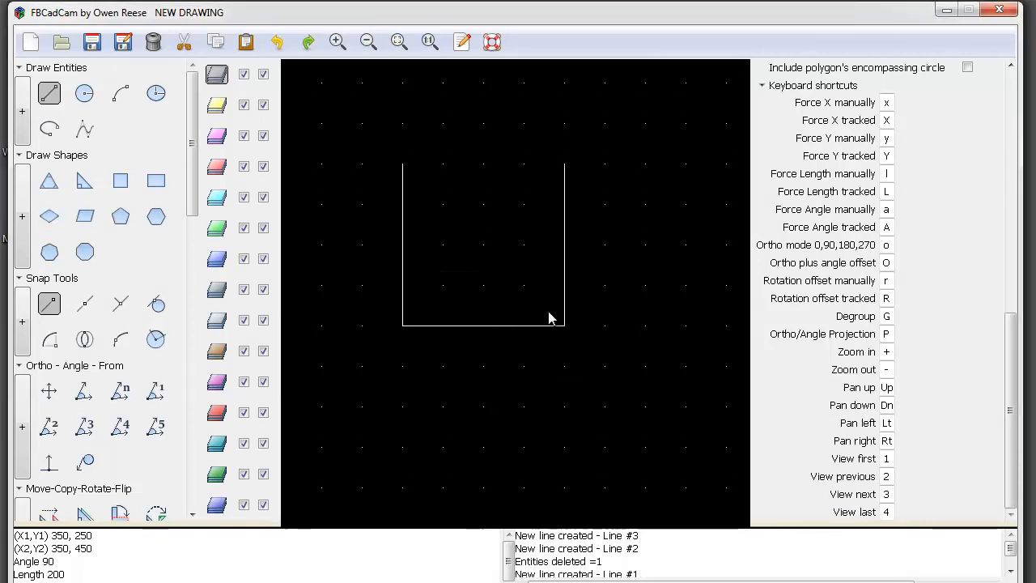
left_click(572, 168)
left_click(411, 152)
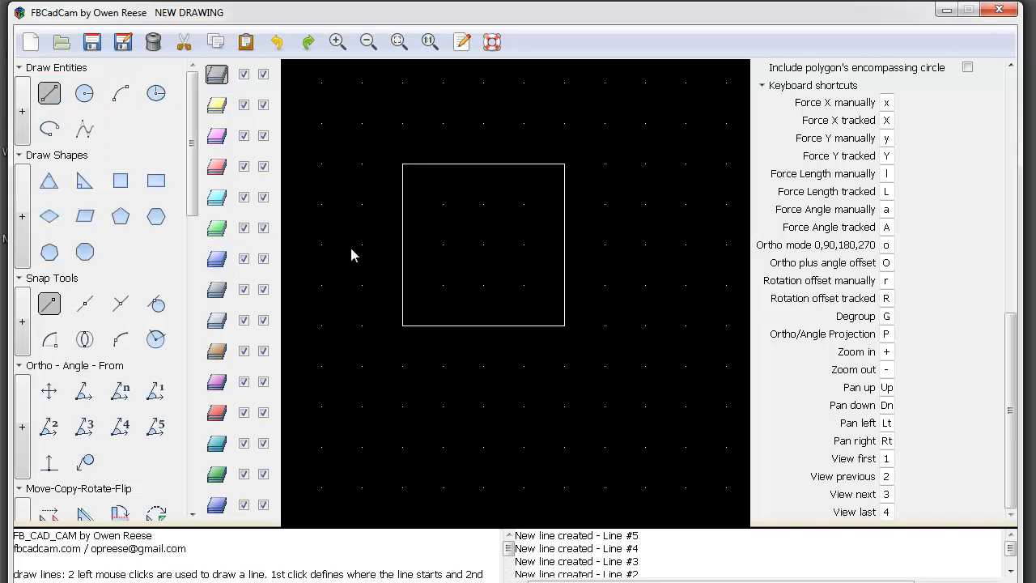
Step: Create a block named box from the square's four lines, leaving the base point disabled
scroll(33, 259, "down", 5)
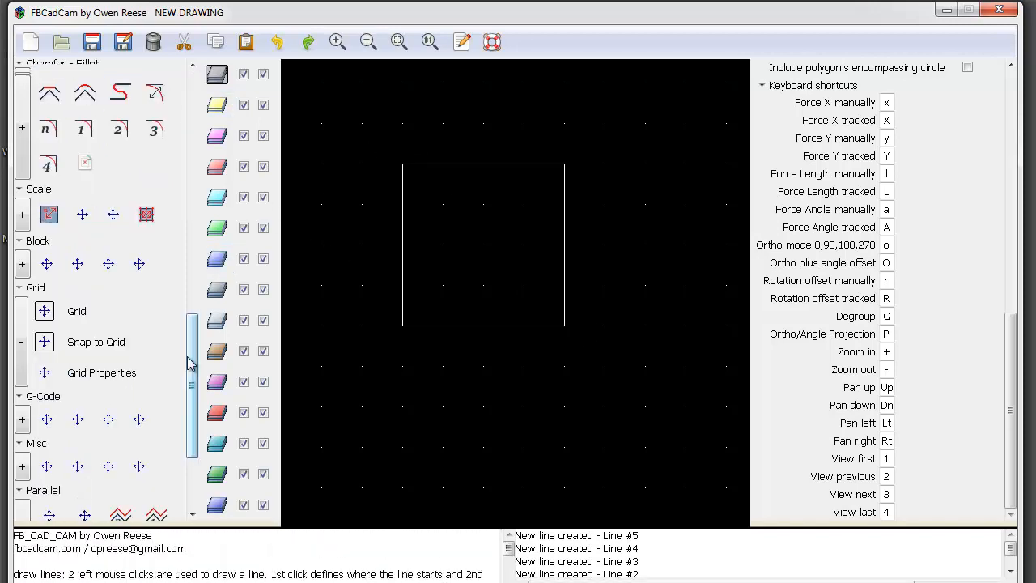
left_click(22, 263)
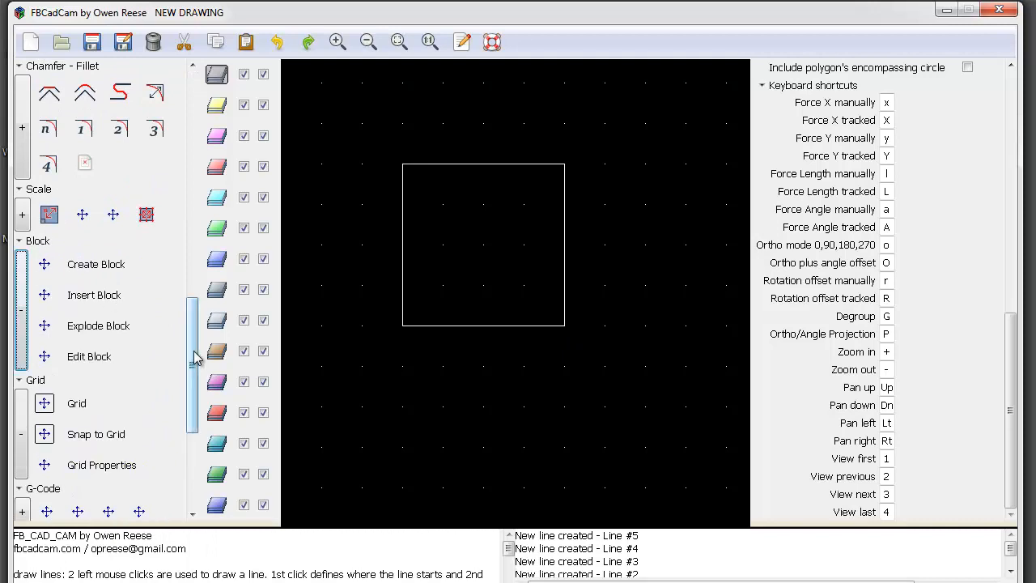
scroll(194, 349, "up", 1)
scroll(194, 349, "up", 1)
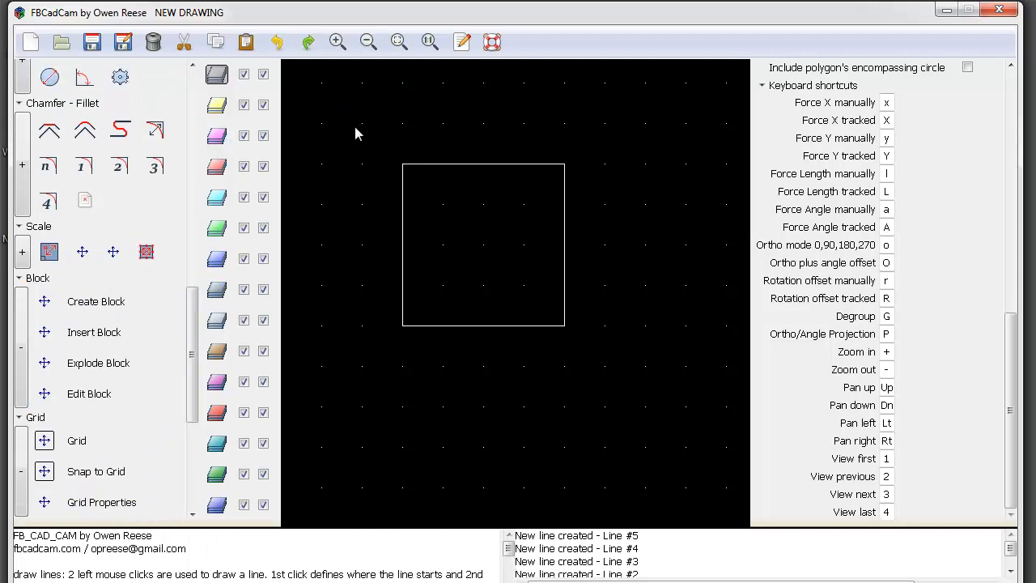
left_click_drag(353, 129, 631, 362)
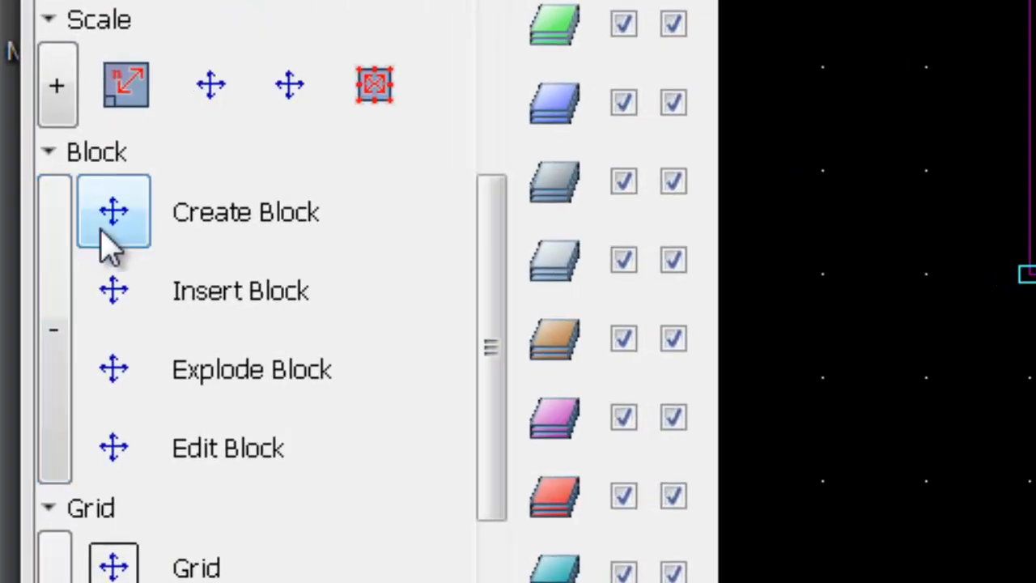
left_click(115, 223)
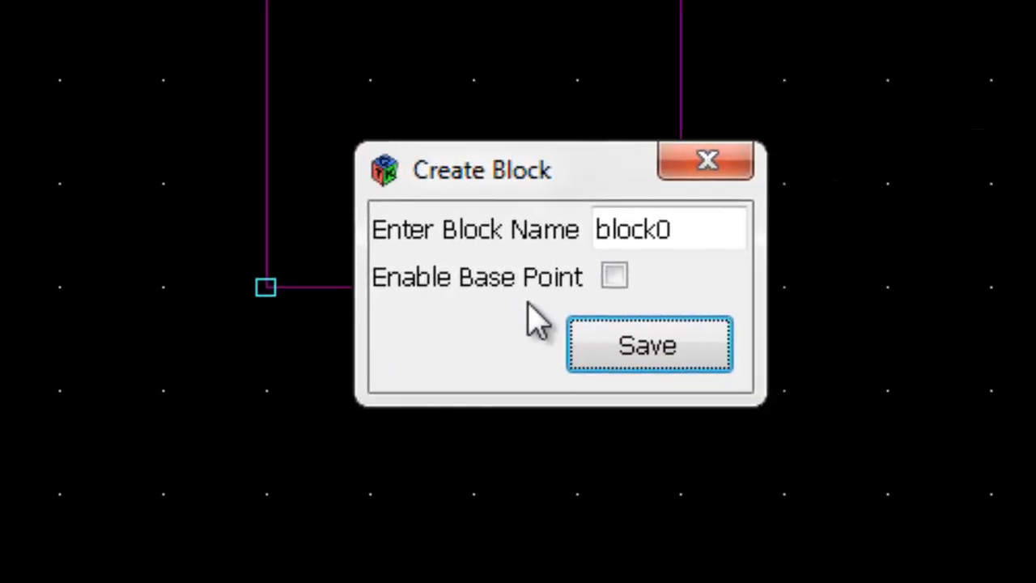
left_click(680, 234)
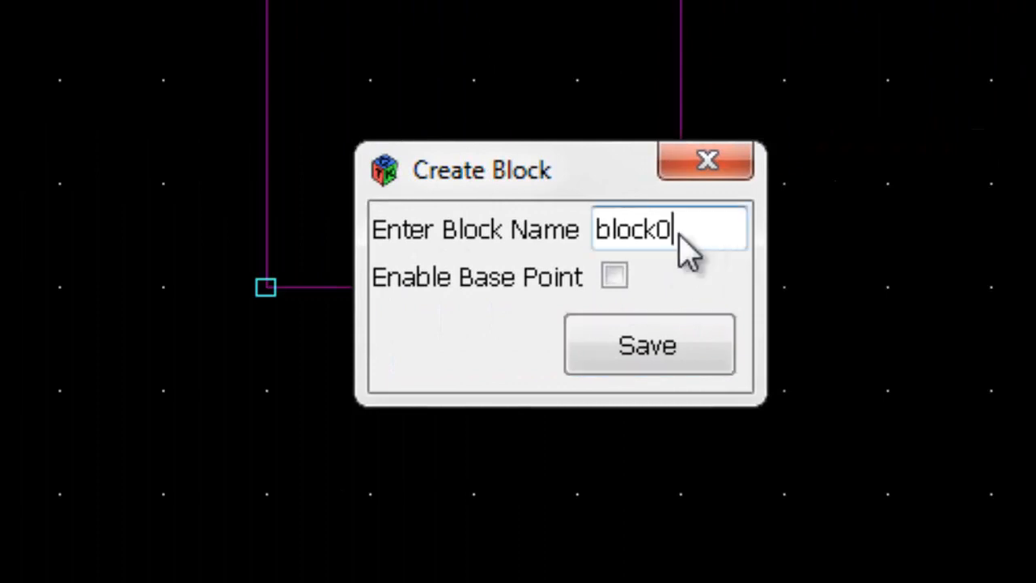
double_click(613, 220)
type("b")
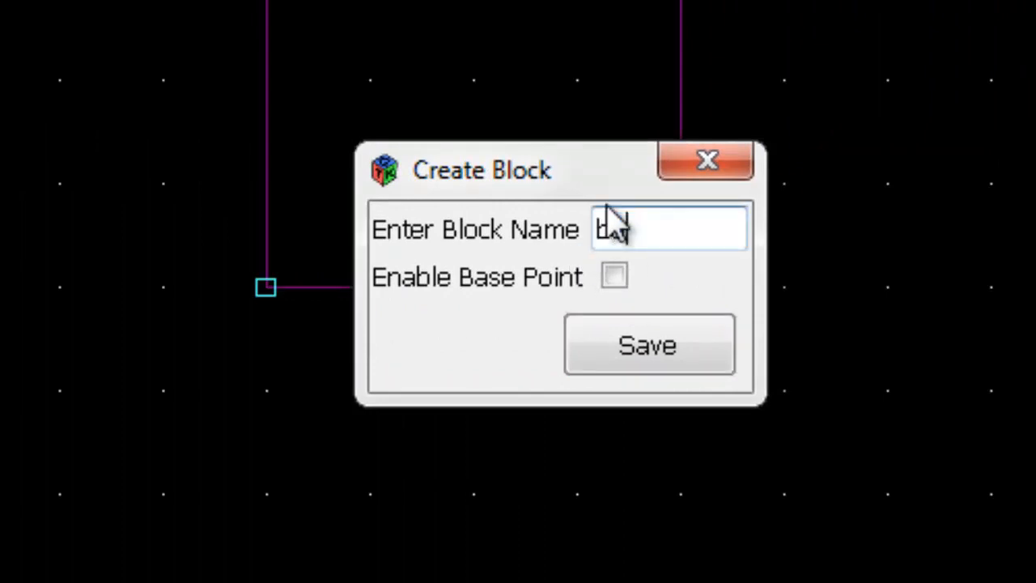
type("ox")
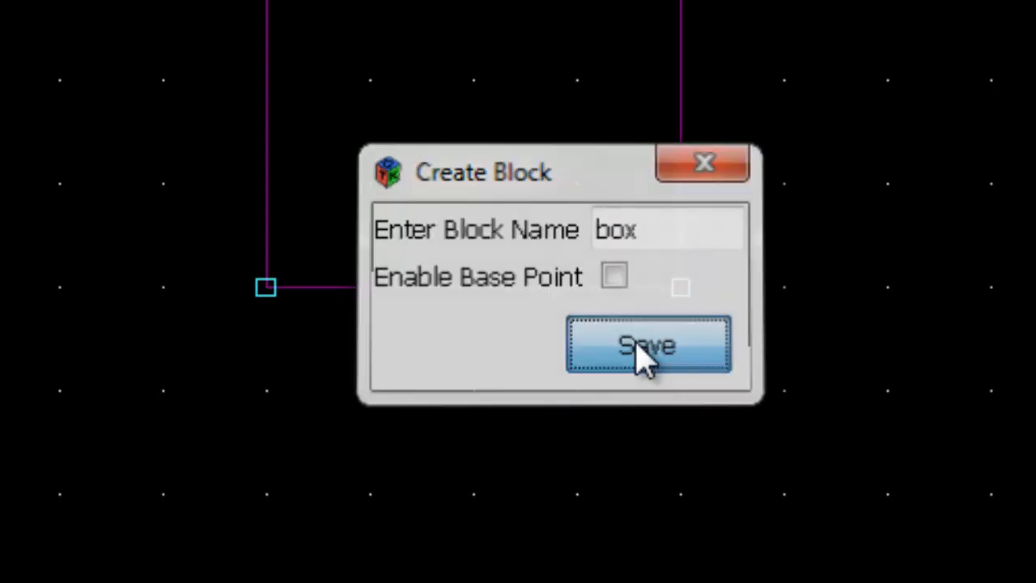
left_click(637, 344)
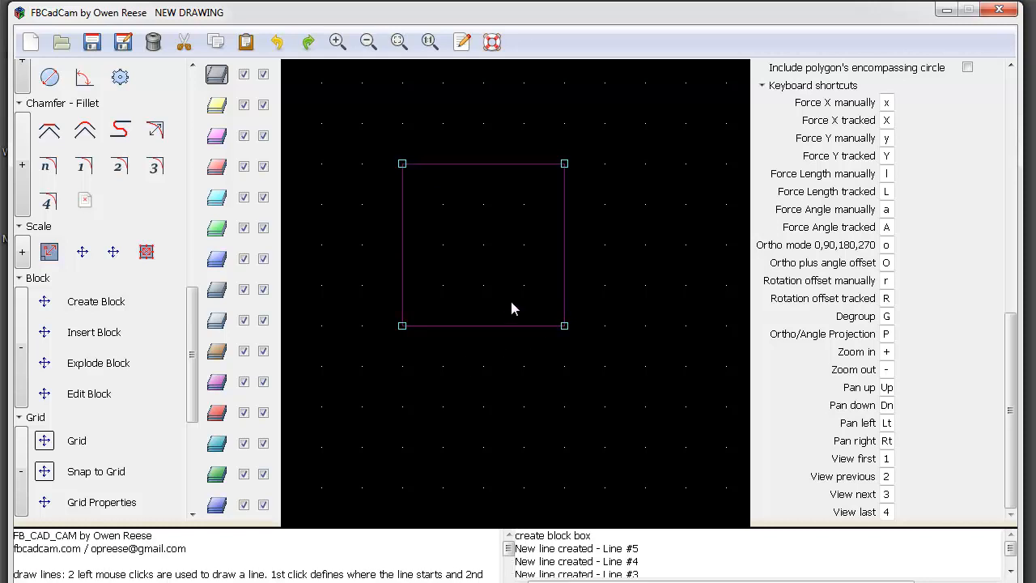
Step: Explode the box block and pick its separate lines individually
left_click(506, 325)
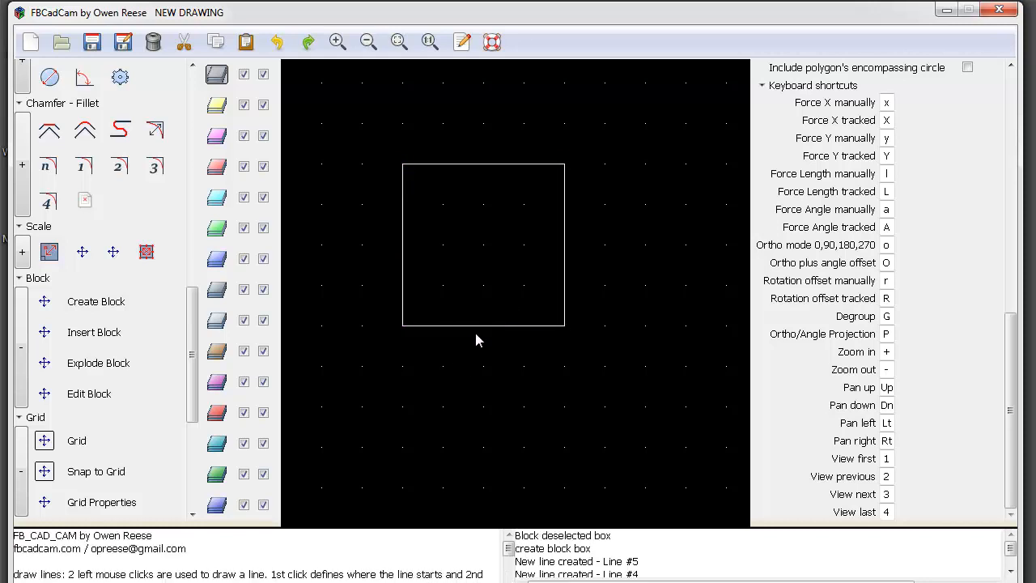
left_click(484, 325)
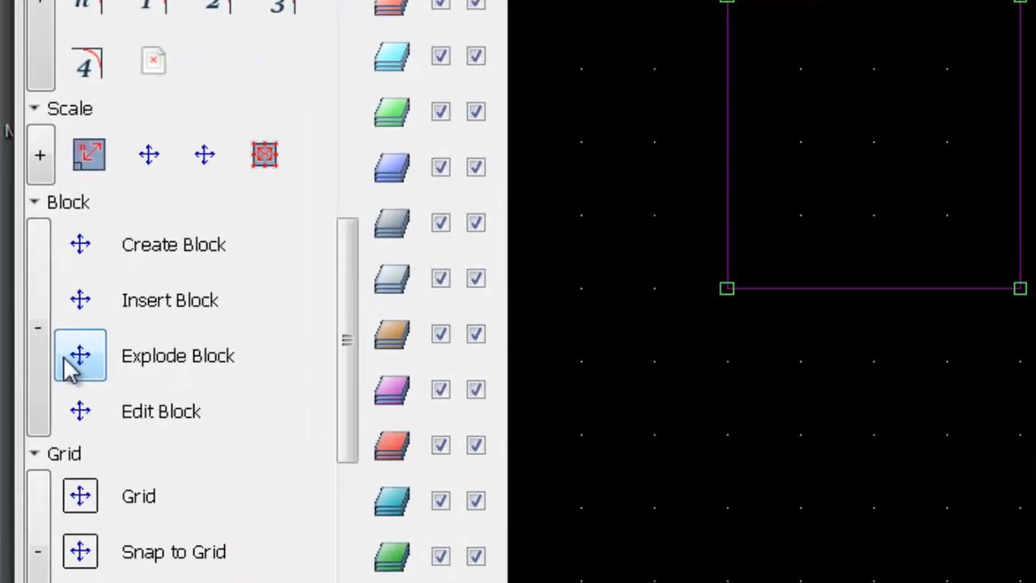
left_click(71, 366)
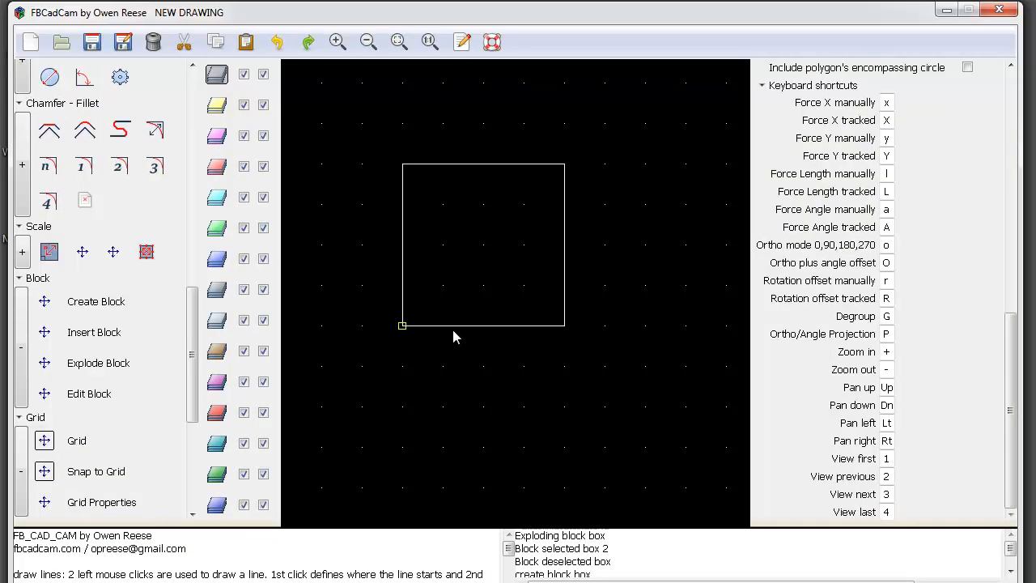
left_click(453, 327)
left_click_drag(516, 317, 556, 295)
left_click(416, 323)
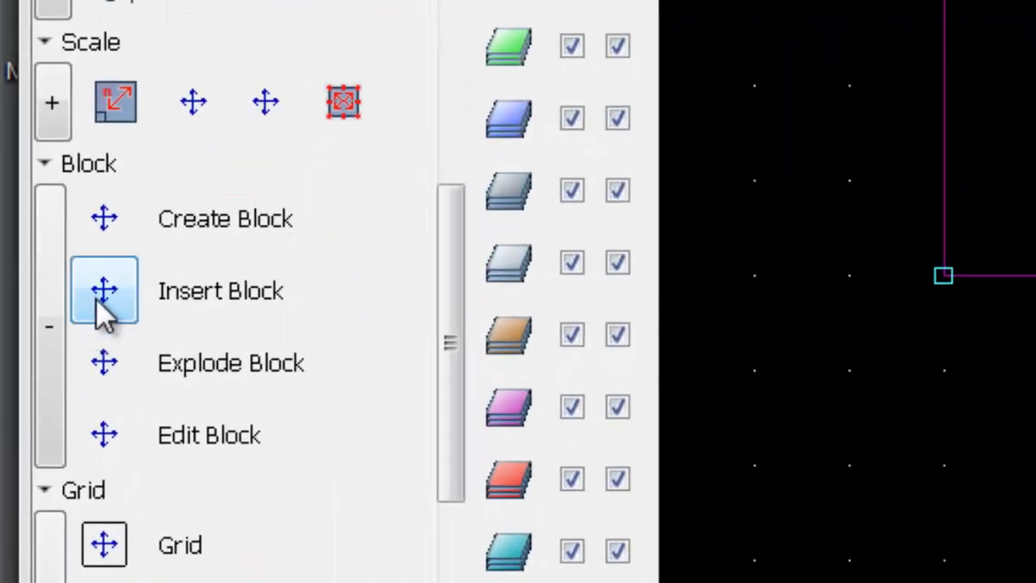
Step: Insert the box block level with the first square, one grid spacing to its right
left_click(72, 312)
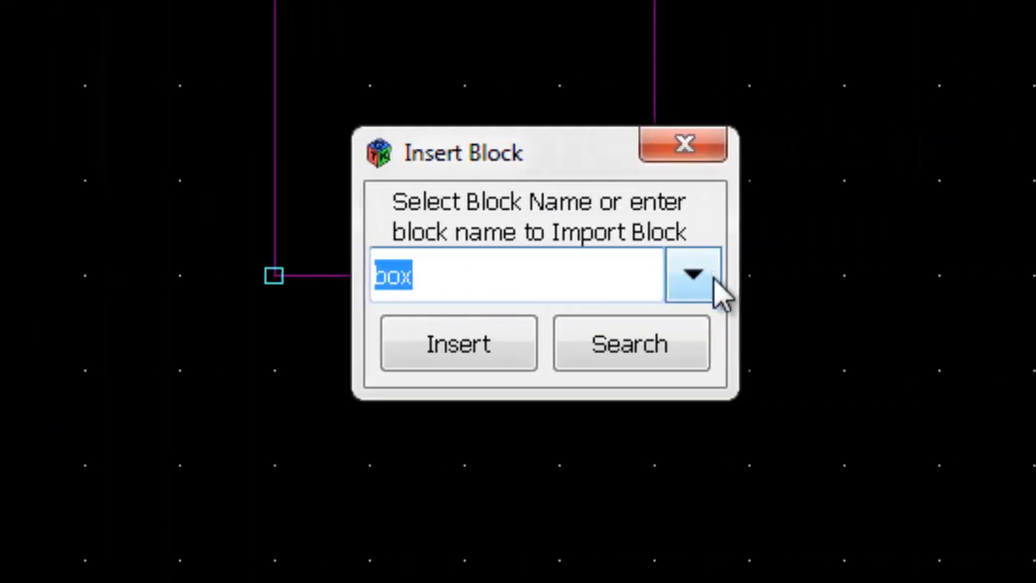
left_click(712, 280)
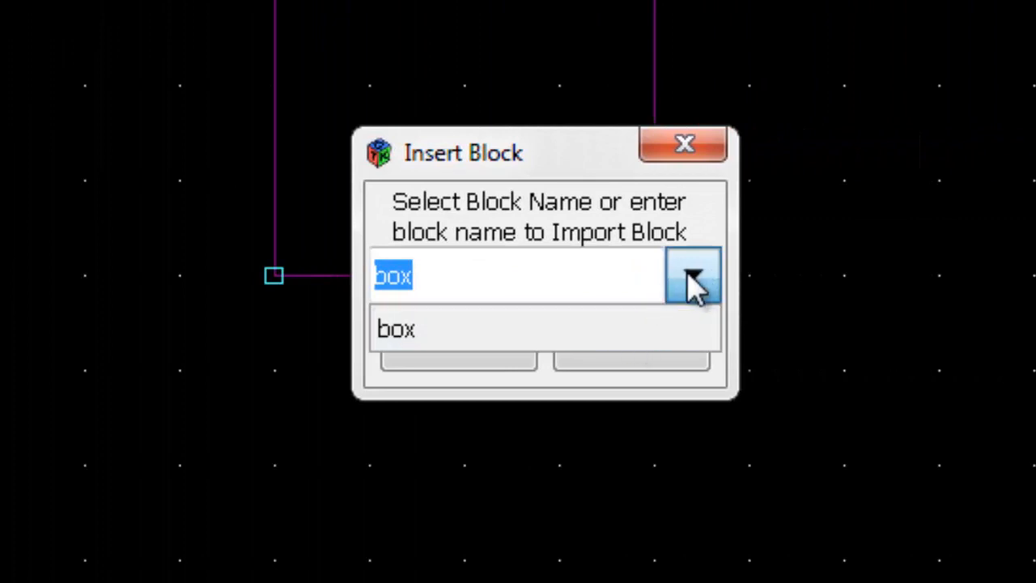
left_click(636, 328)
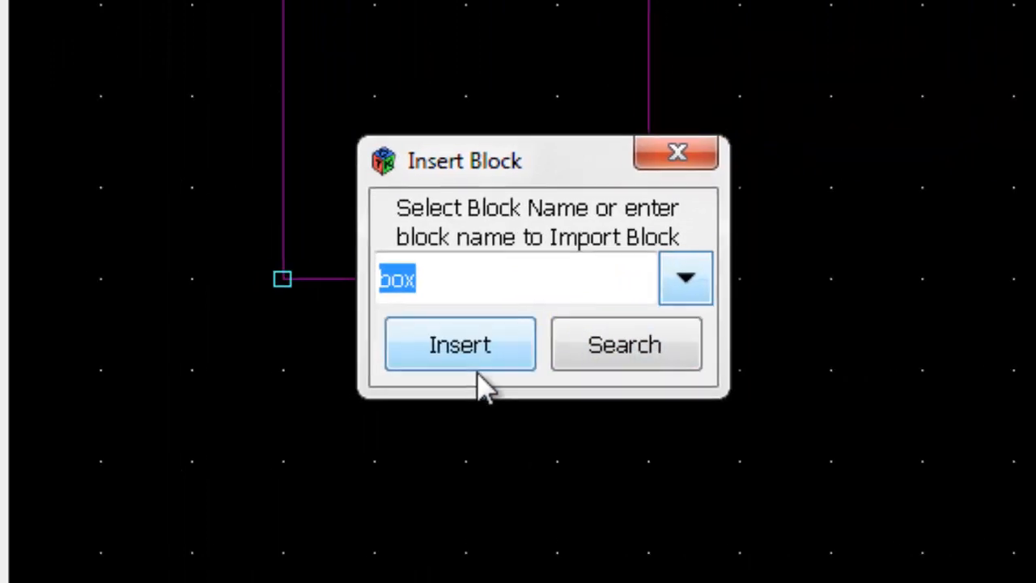
left_click(484, 354)
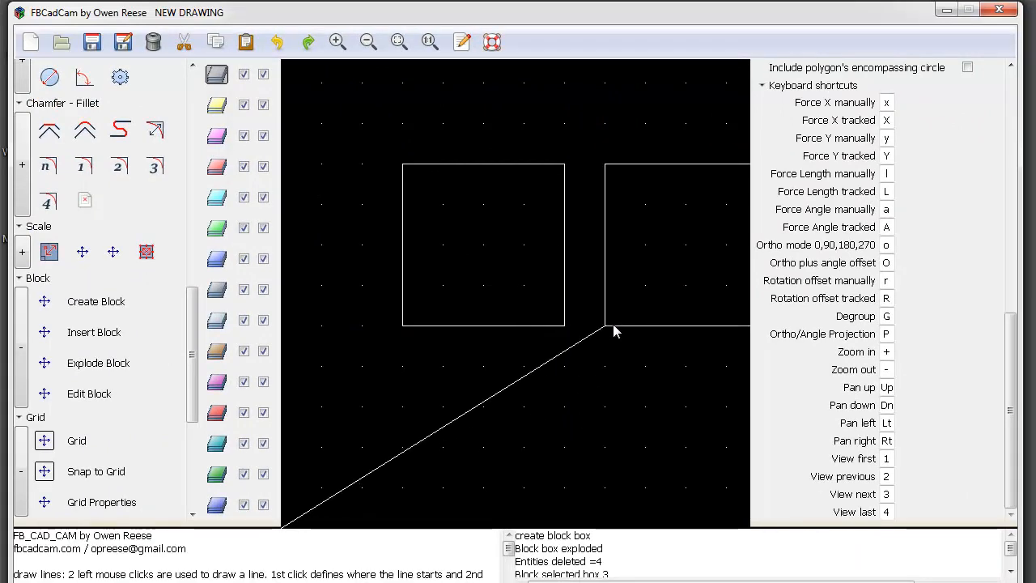
left_click(613, 332)
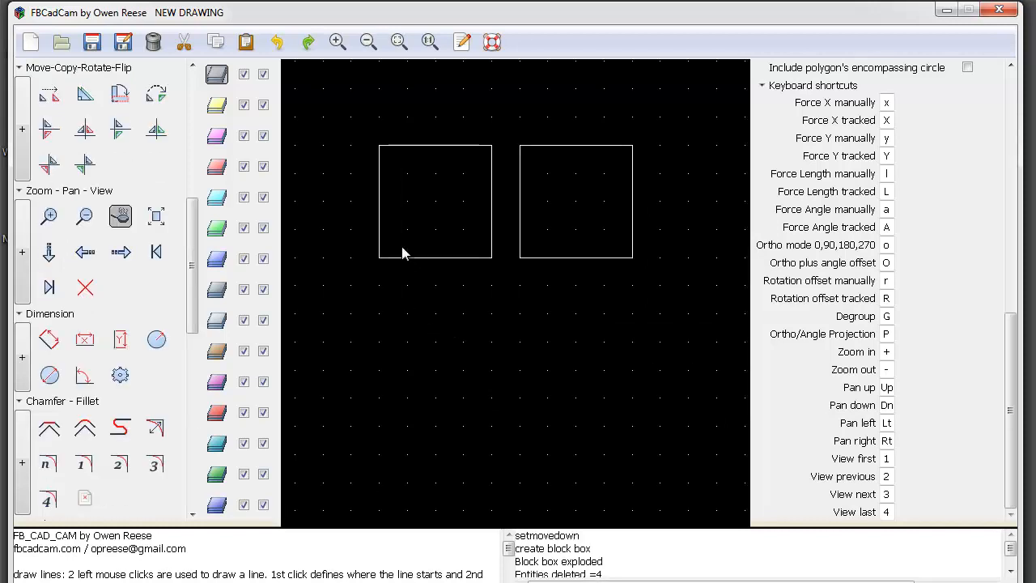
Step: Select both squares and insert the twoblock block directly below them, one grid spacing away
left_click_drag(330, 114, 673, 347)
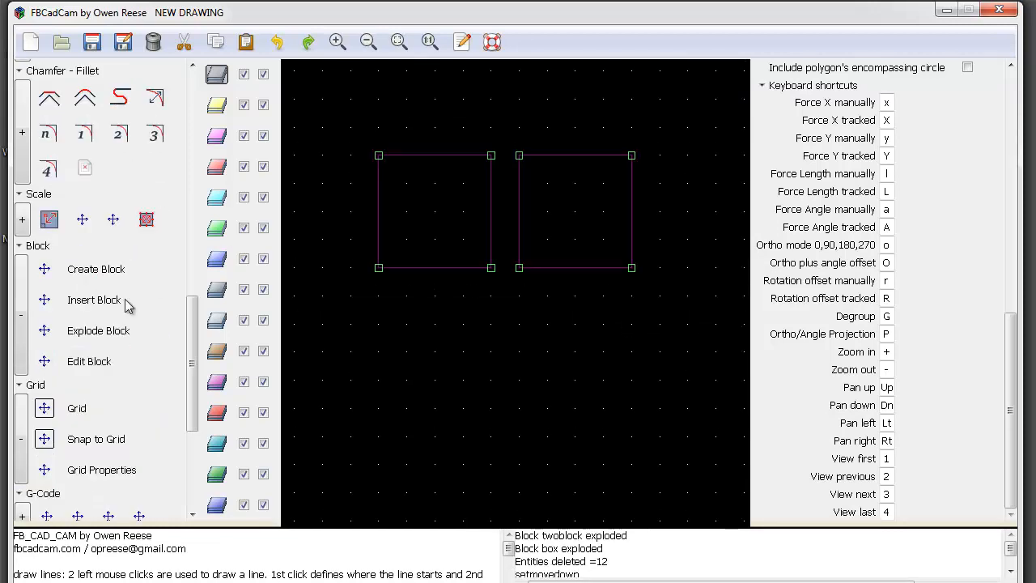
left_click(44, 299)
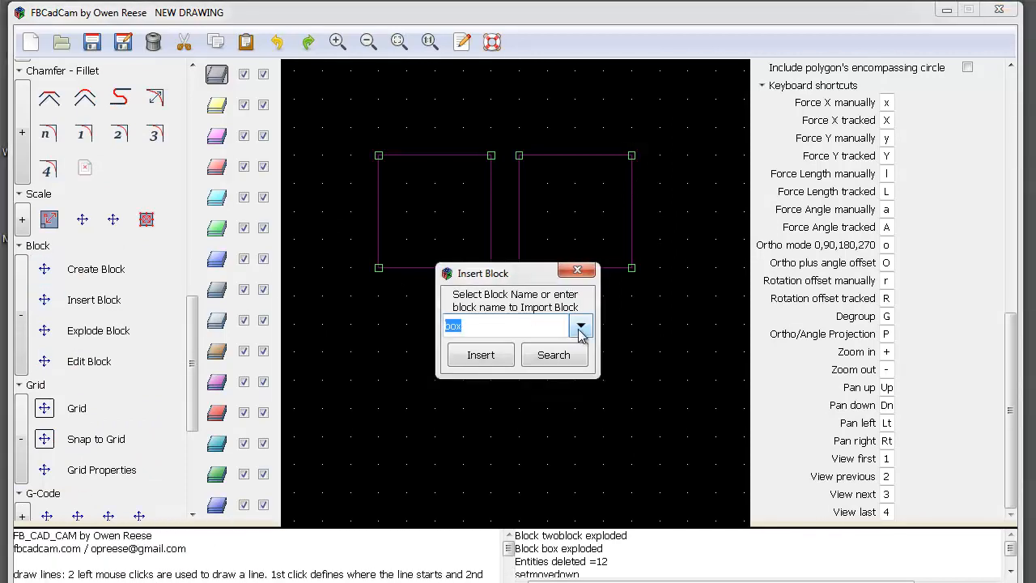
left_click(580, 326)
left_click(470, 364)
left_click(481, 354)
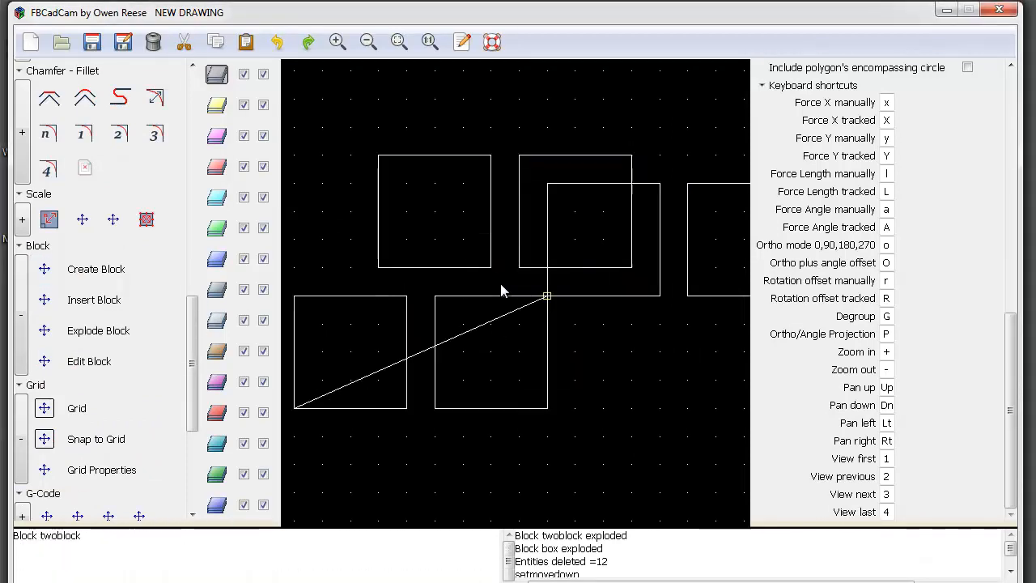
left_click(376, 405)
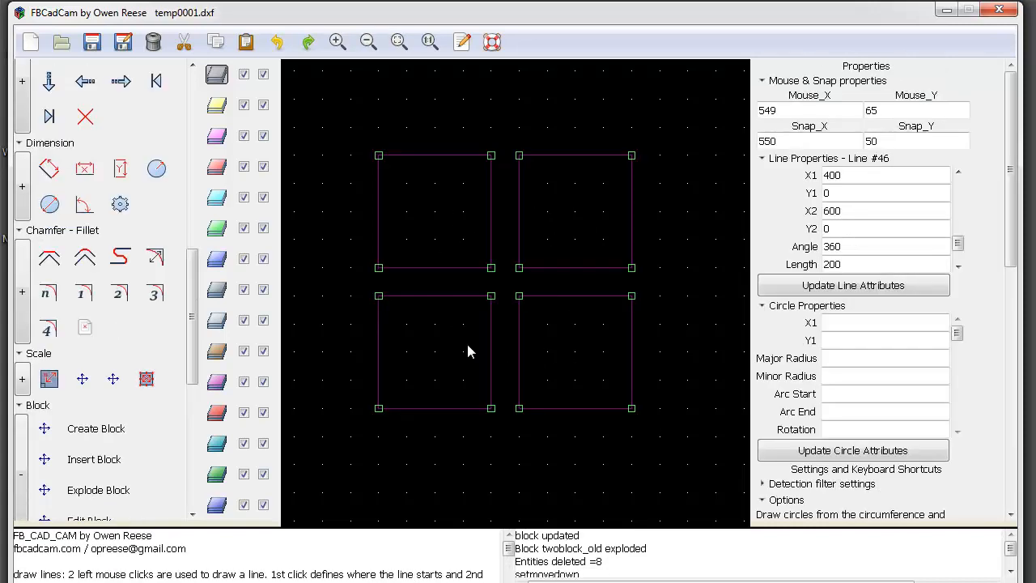
Step: Try to edit the four selected squares as one block
left_click_drag(192, 362, 192, 413)
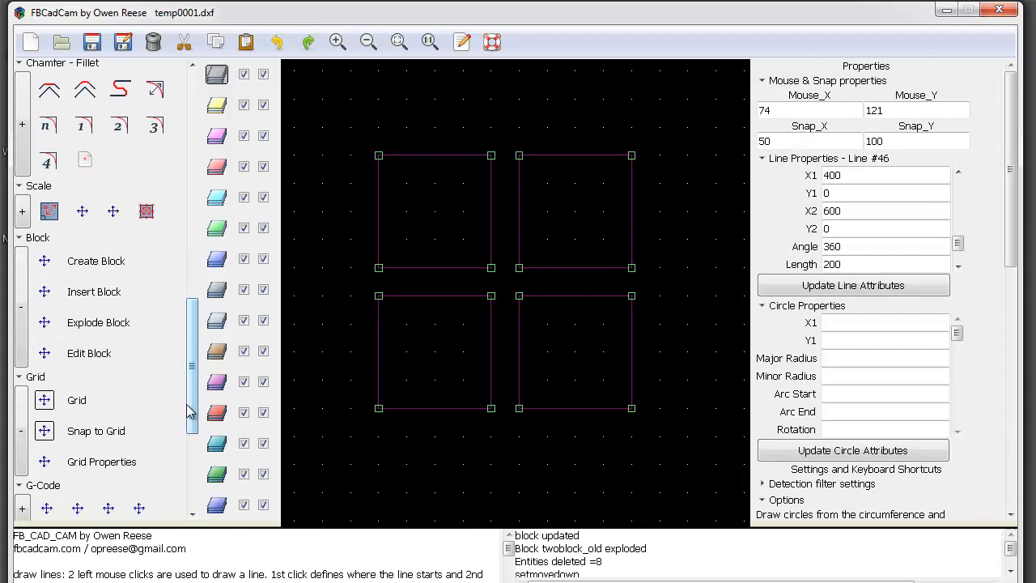
left_click(44, 353)
left_click(44, 353)
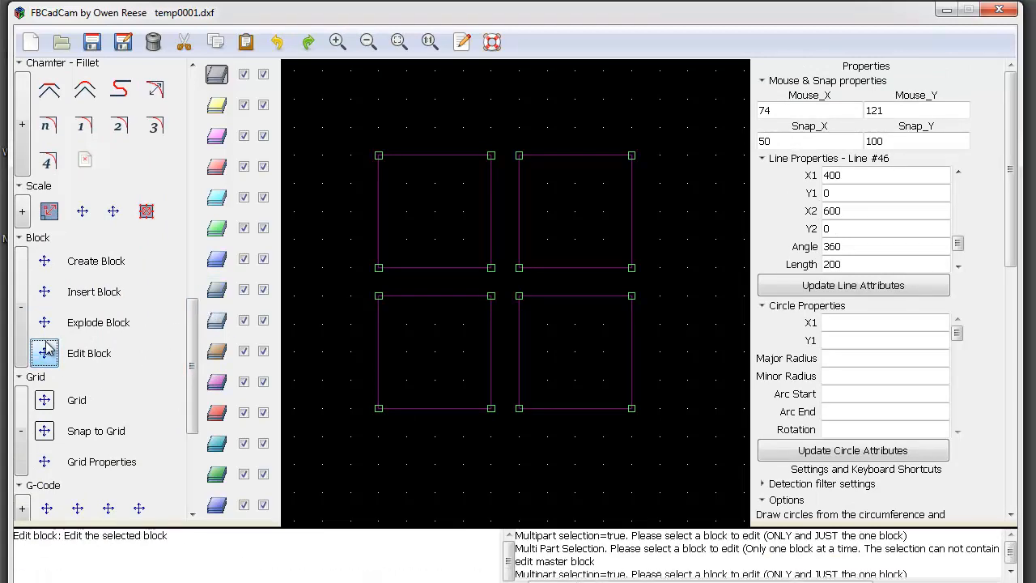
Step: Create a block named block0 from the four squares without a base point, and open its master block for editing
left_click(44, 261)
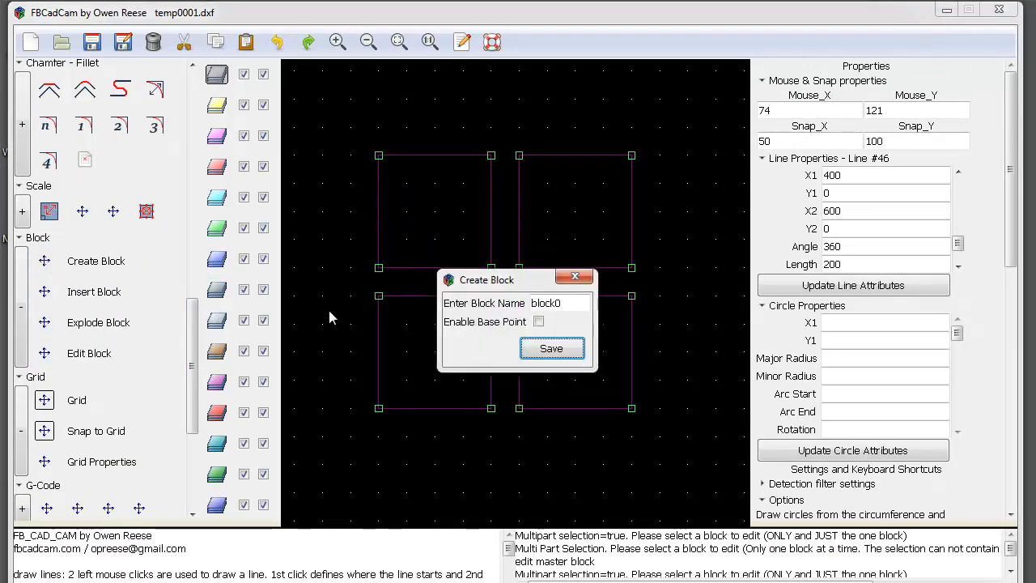
left_click(554, 348)
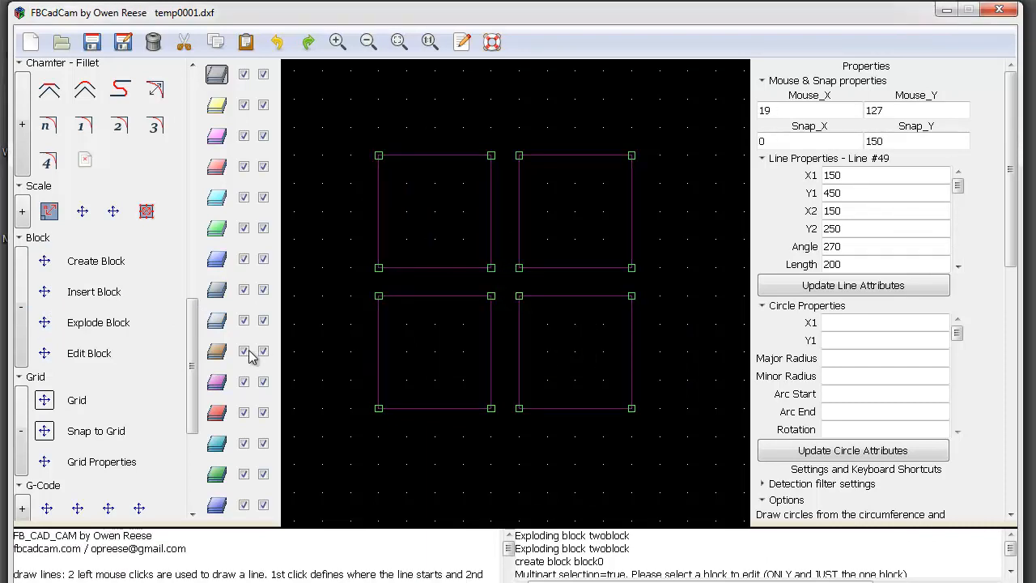
left_click(45, 353)
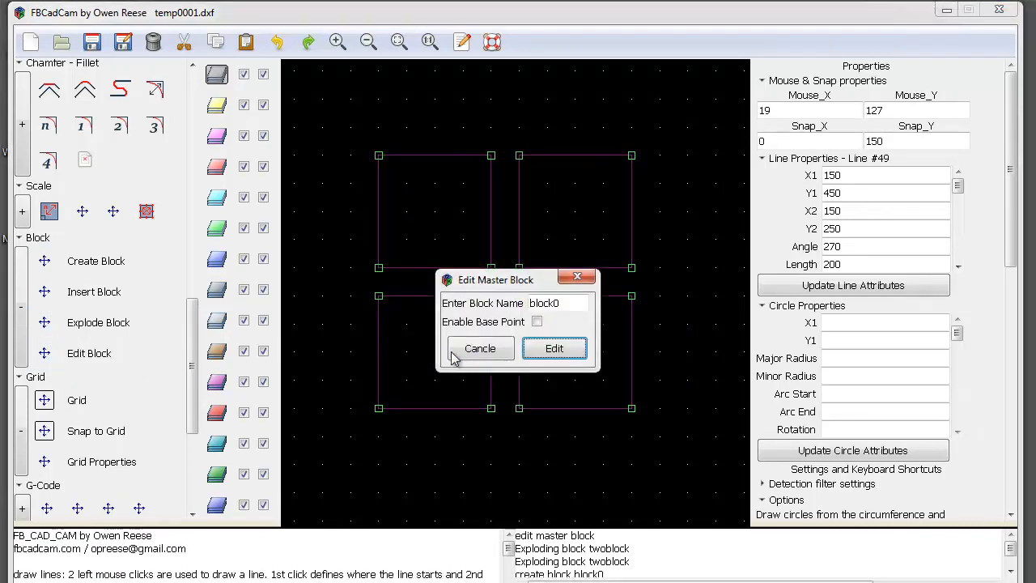
left_click(553, 348)
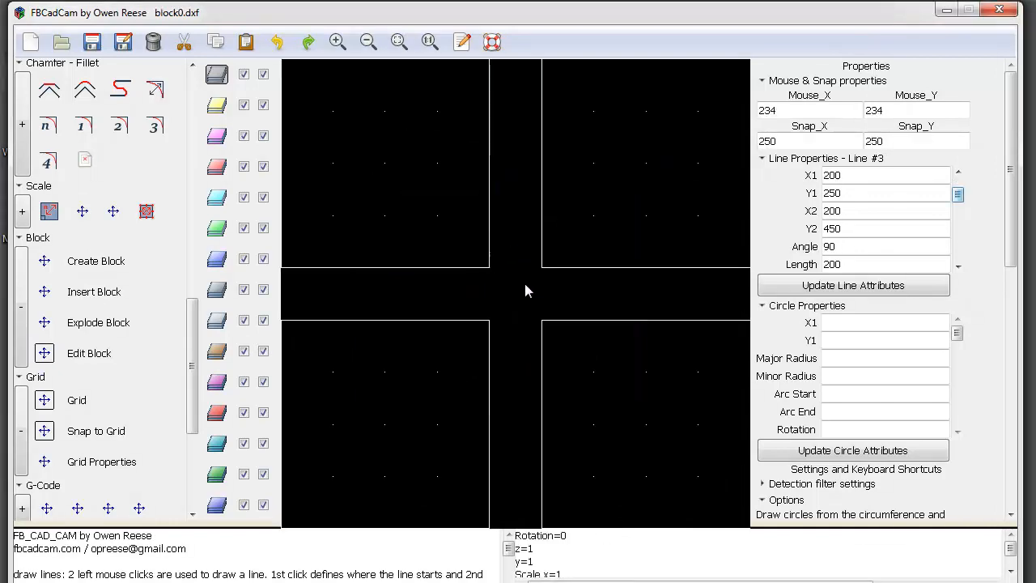
left_click(368, 42)
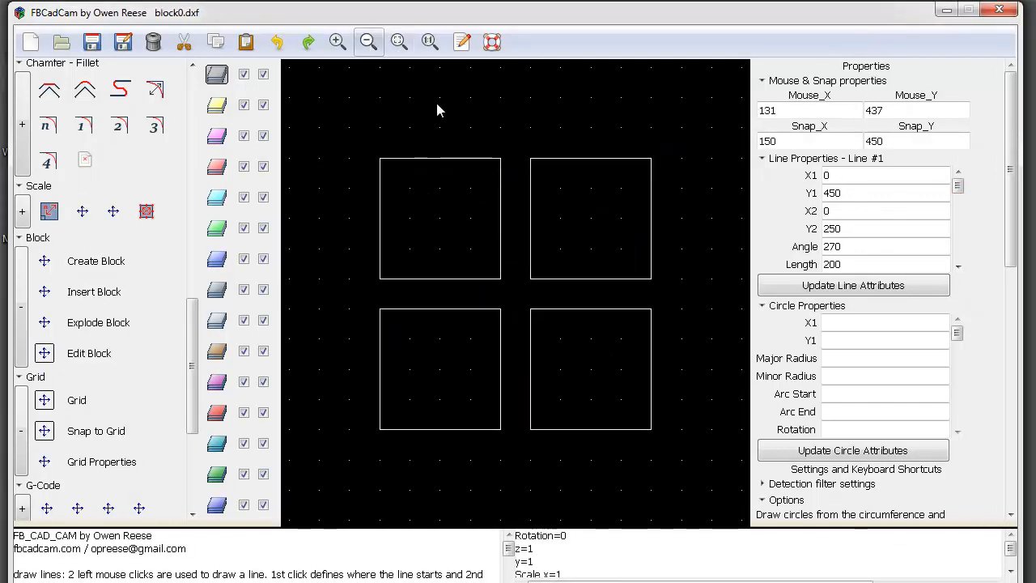
Step: Try to set the length of the upper-right square's left side to 300
left_click(531, 233)
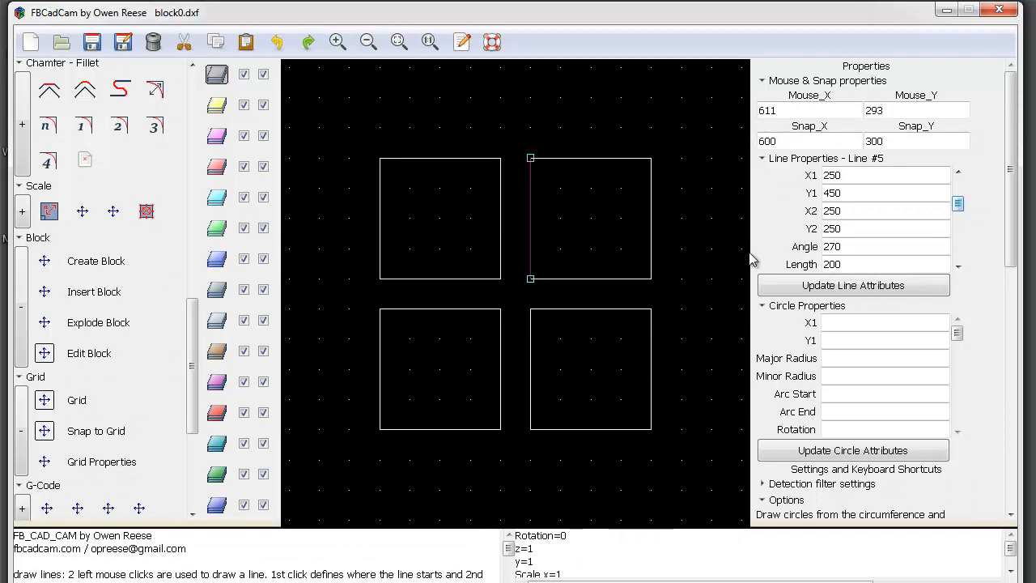
left_click_drag(843, 266, 816, 270)
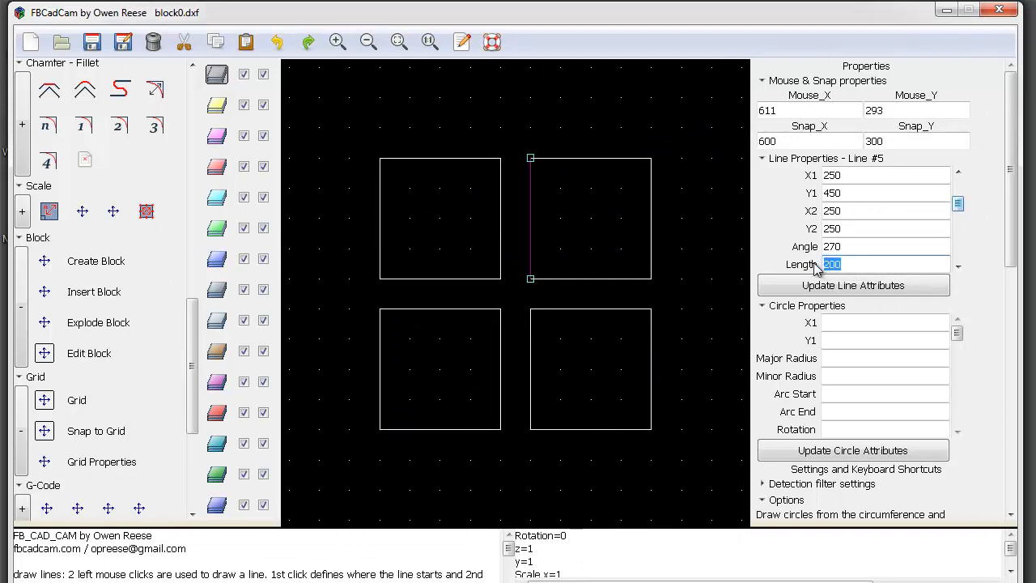
type("300")
left_click(814, 287)
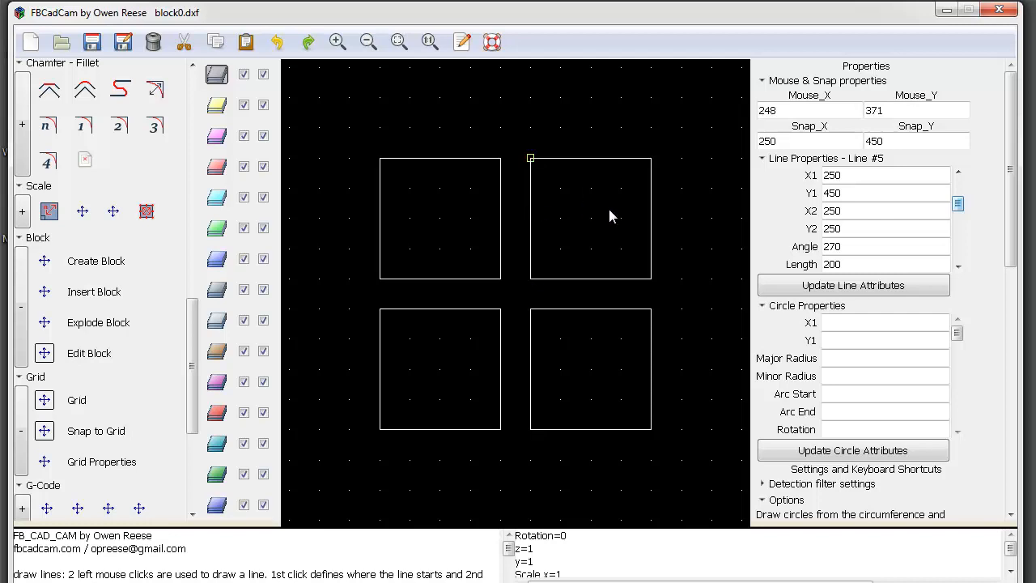
Step: Set the length of the upper-right square's right side to 300 and save the edited block0
left_click(653, 227)
left_click(852, 262)
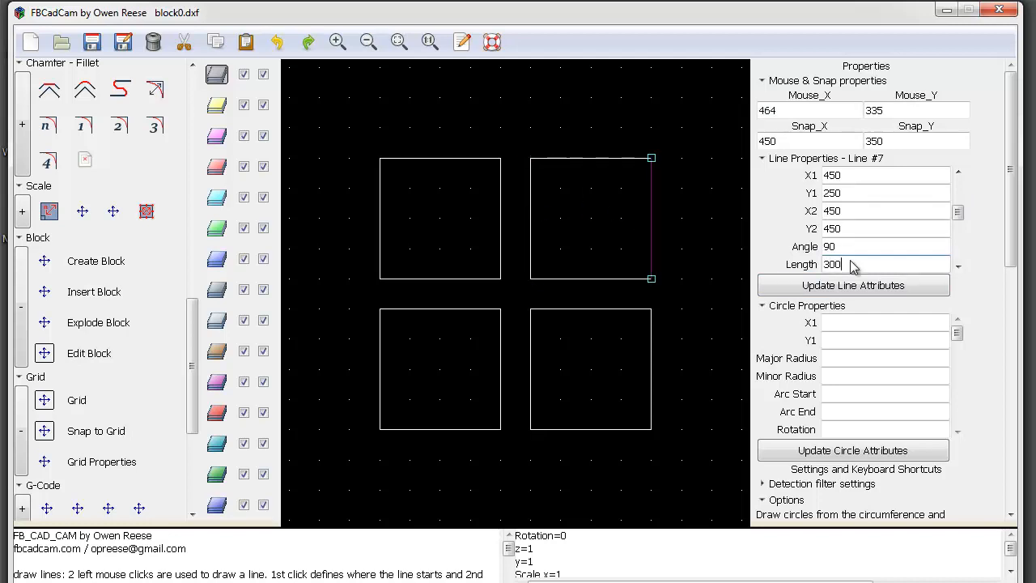
type("300")
left_click(844, 281)
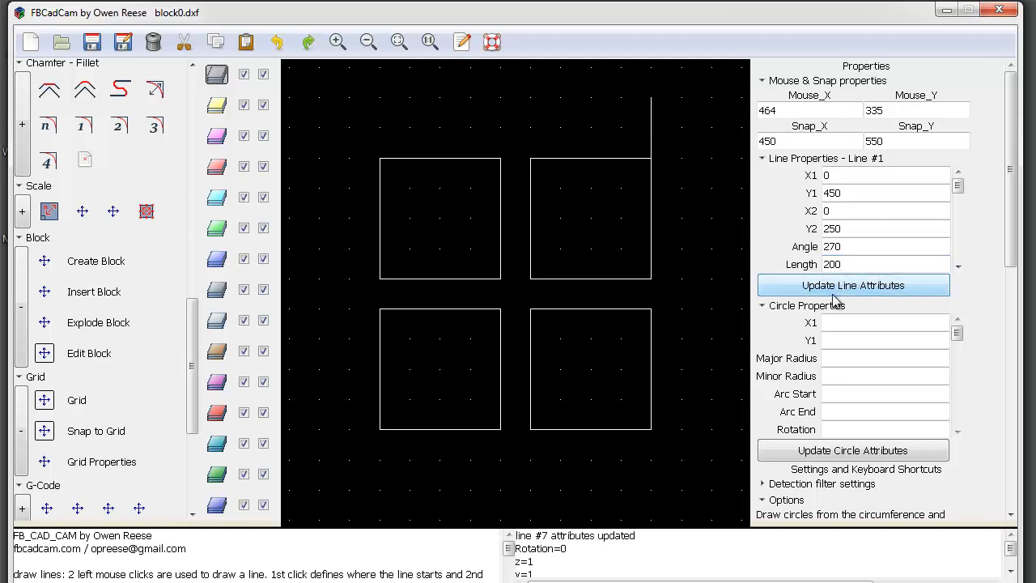
left_click(652, 191)
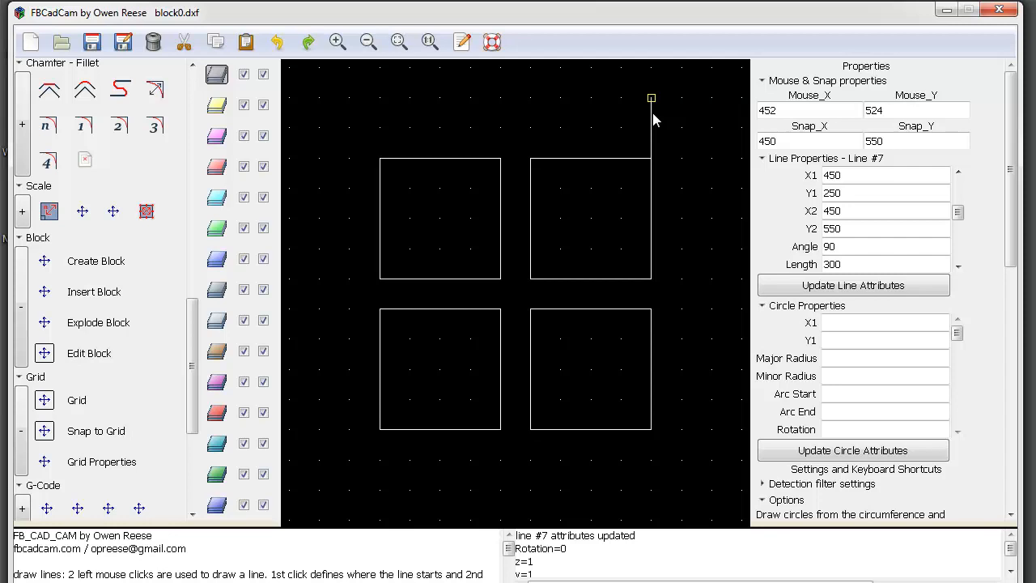
left_click(583, 157)
left_click(95, 44)
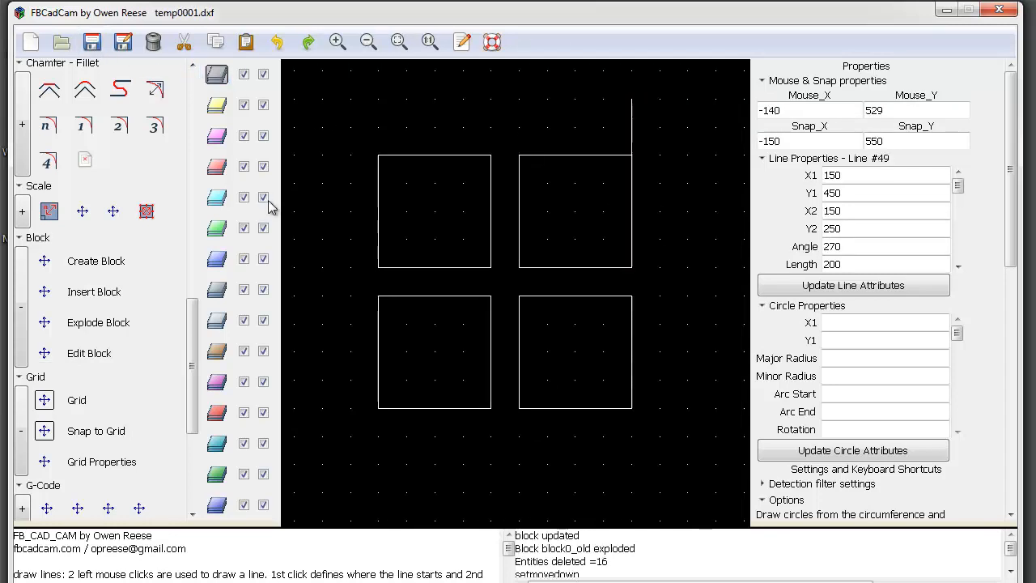
Step: Insert the block0 block level with the existing four squares, one grid spacing to their right
left_click(46, 291)
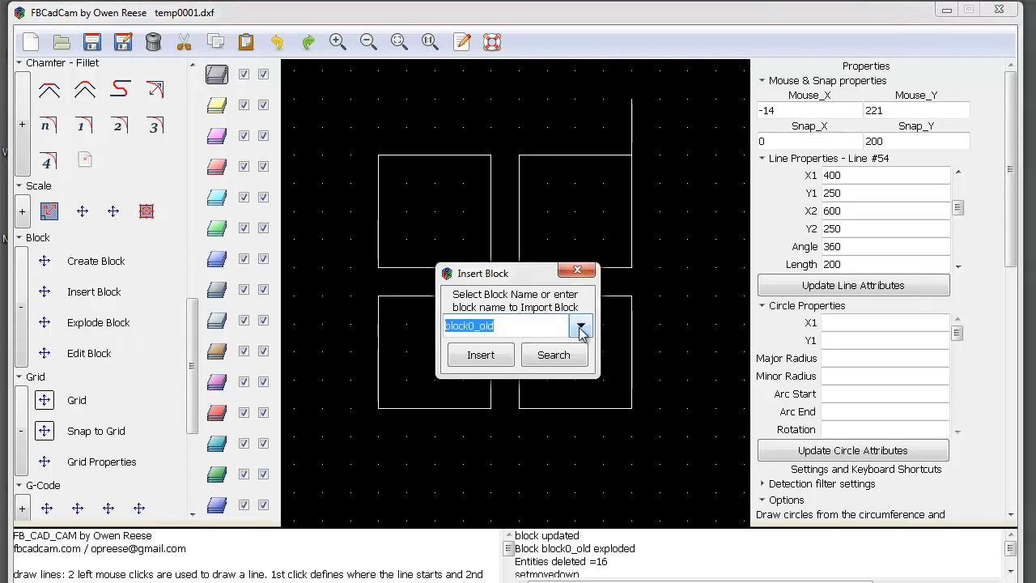
left_click(580, 327)
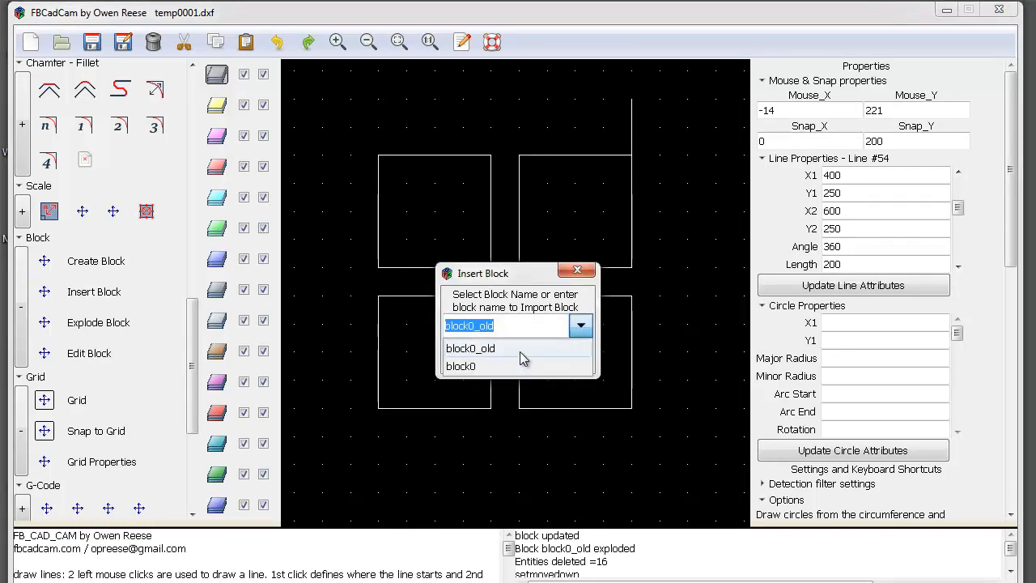
left_click(520, 352)
left_click(580, 329)
left_click(516, 367)
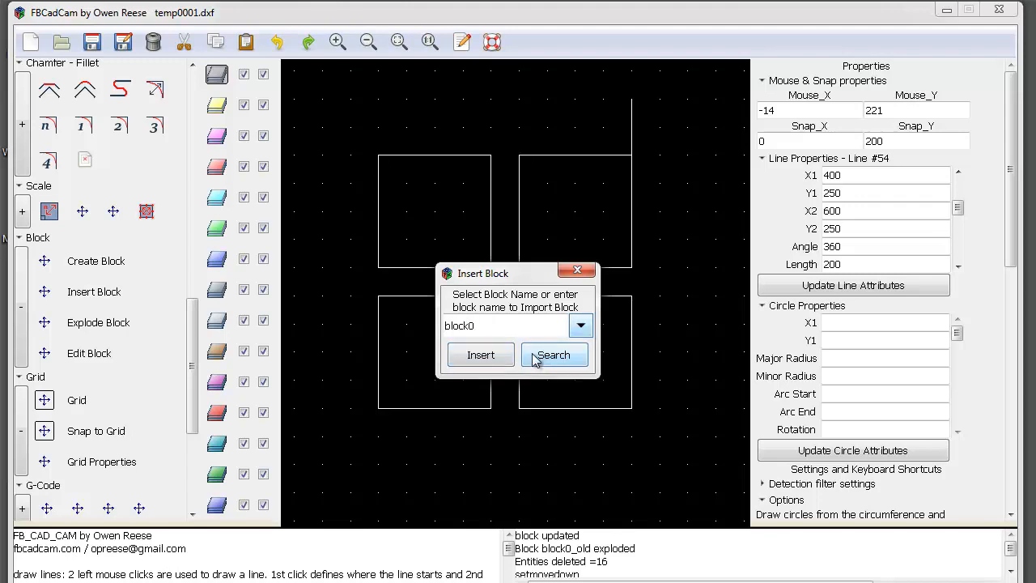
left_click(501, 364)
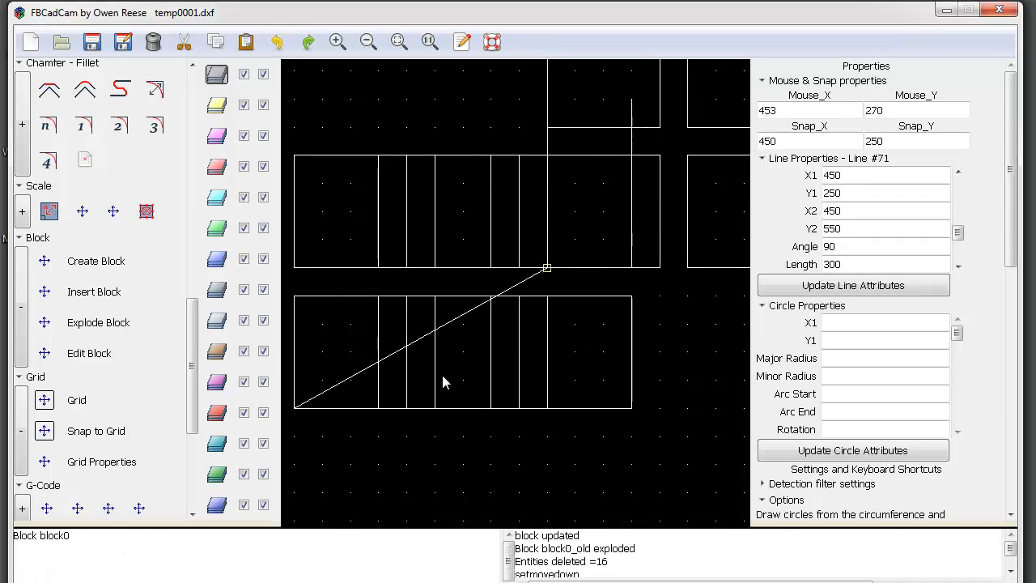
left_click(429, 405)
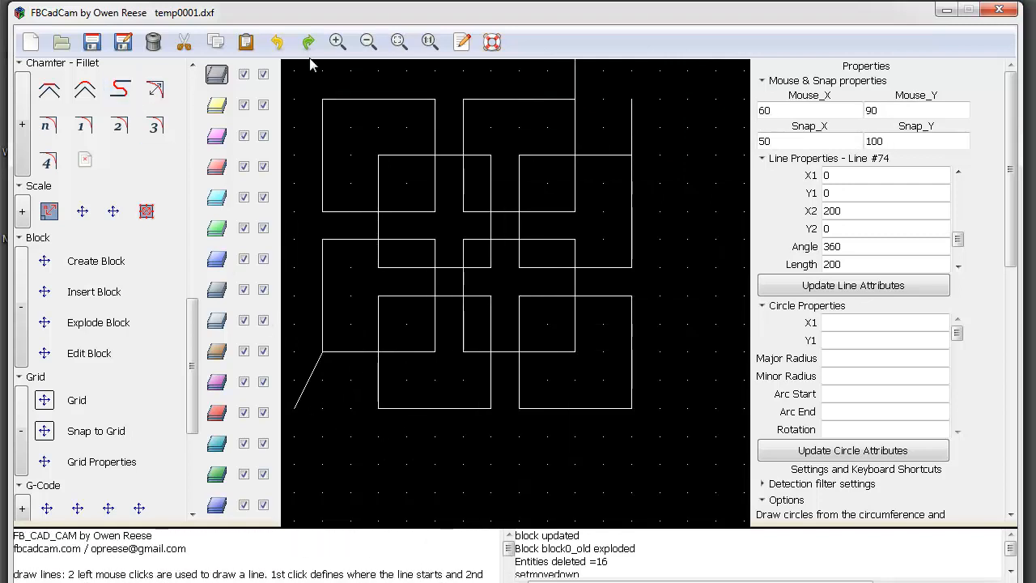
left_click(369, 43)
left_click(368, 42)
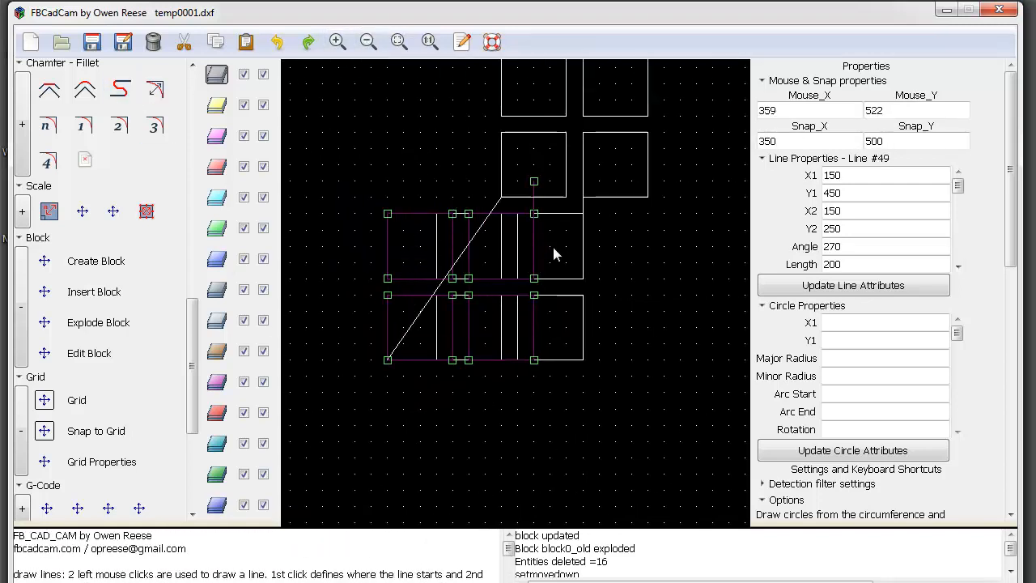
left_click(595, 357)
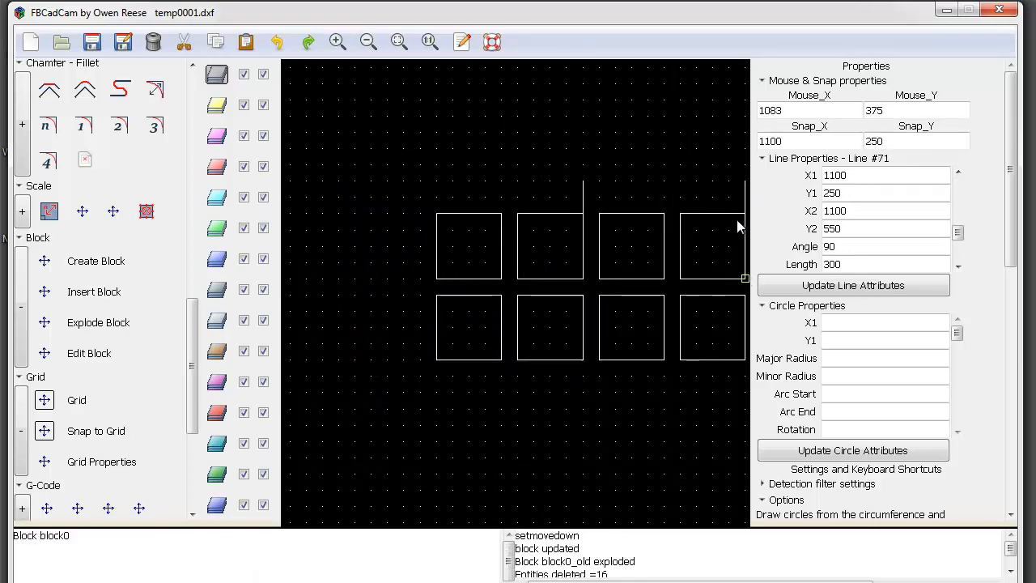
Step: Select the original block0 instance of four squares and open its master block for editing
left_click_drag(388, 168, 593, 392)
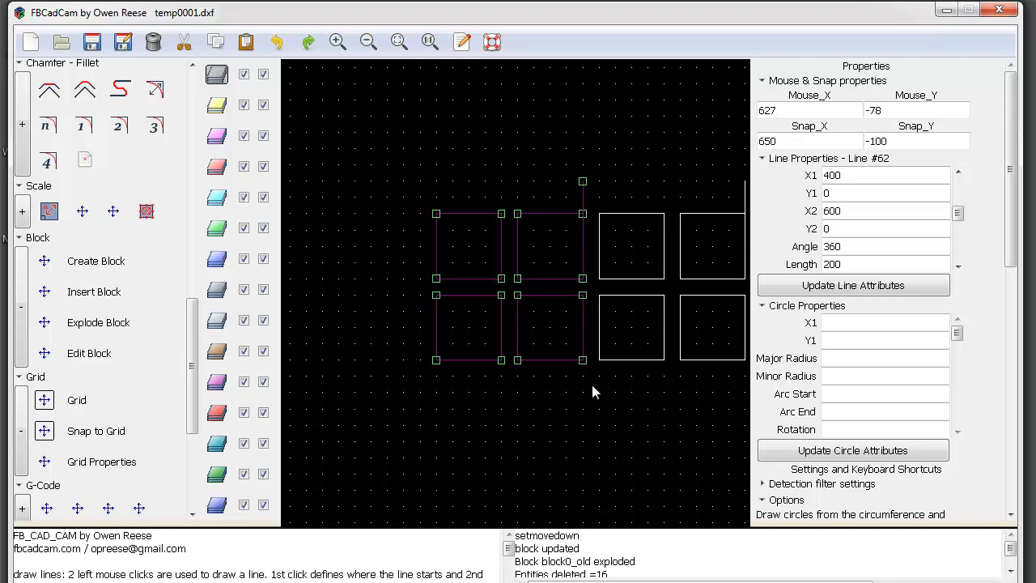
left_click(45, 353)
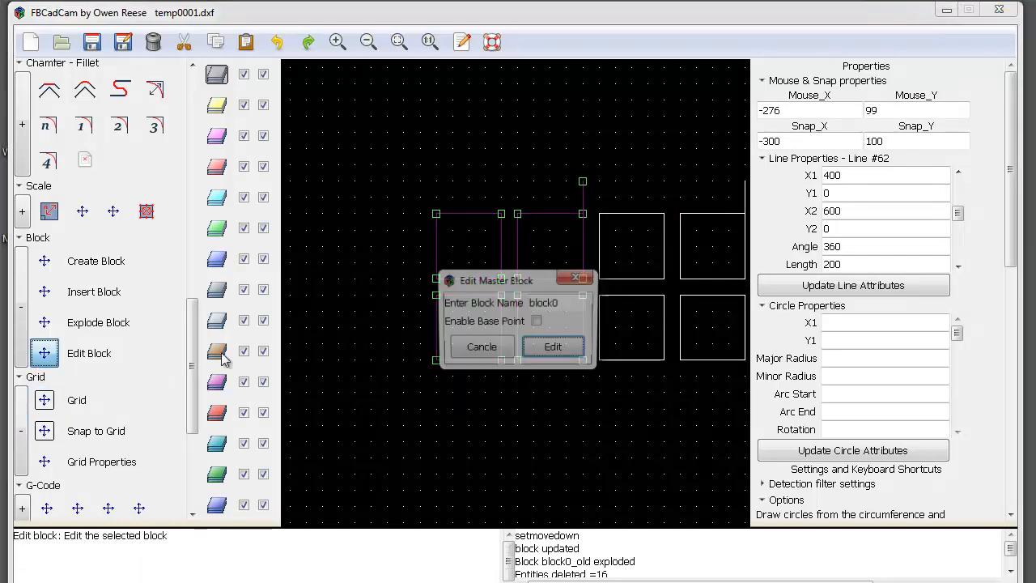
left_click(555, 350)
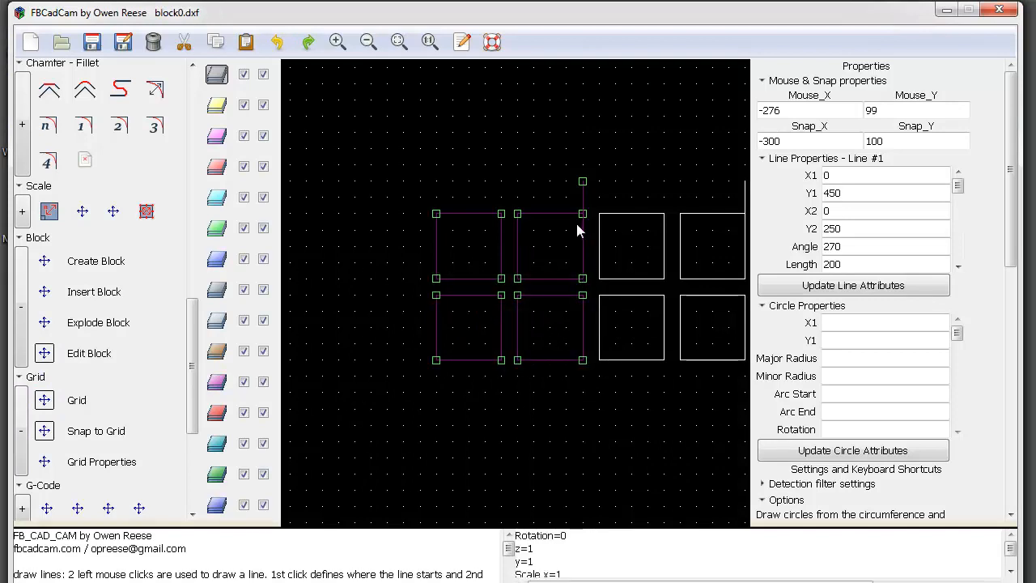
Step: Set the length of the extended right side of the upper-right square to 200 and save the edited block0
left_click(663, 188)
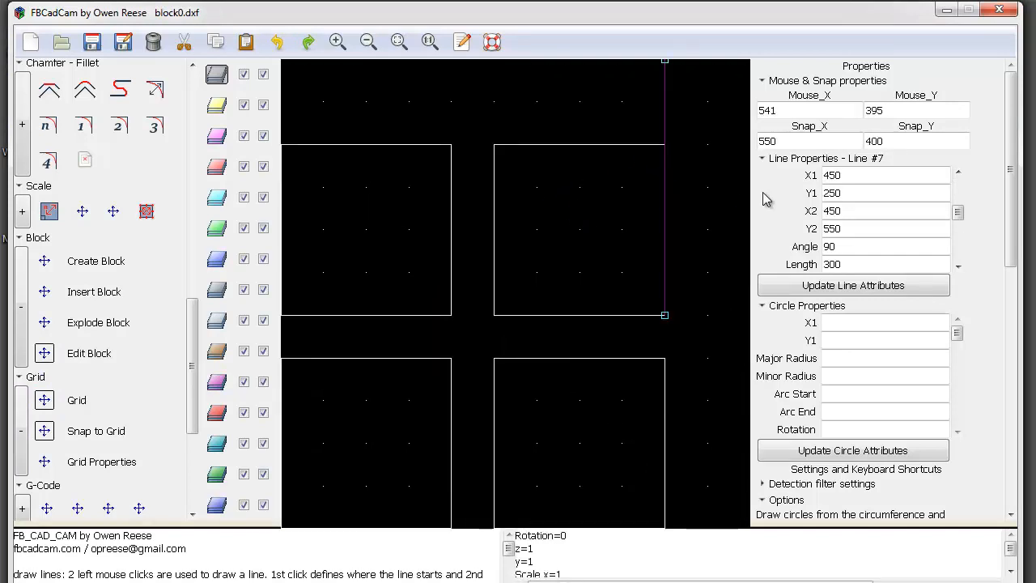
left_click(833, 265)
left_click(664, 217)
left_click(665, 224)
left_click(854, 264)
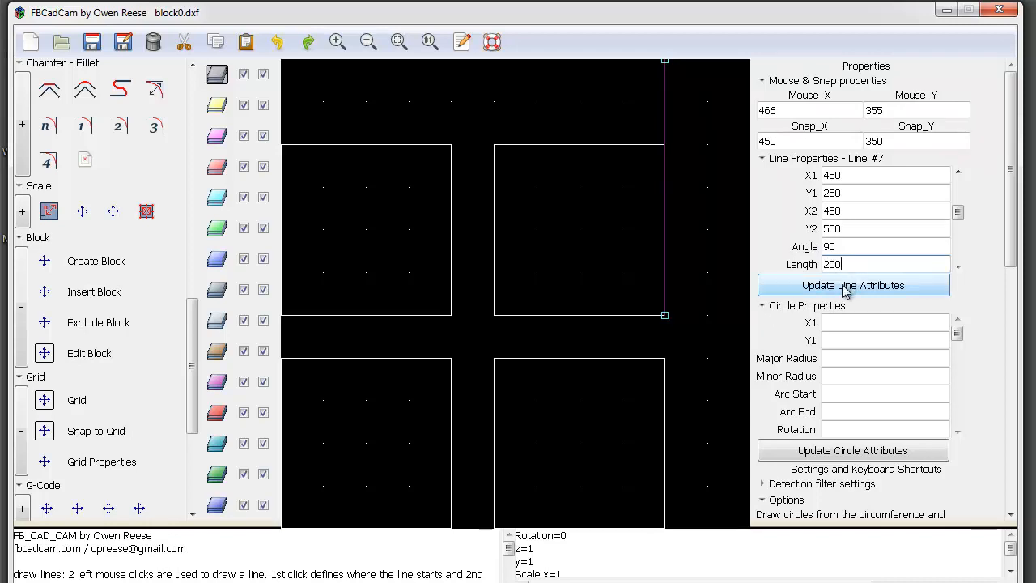
left_click(844, 289)
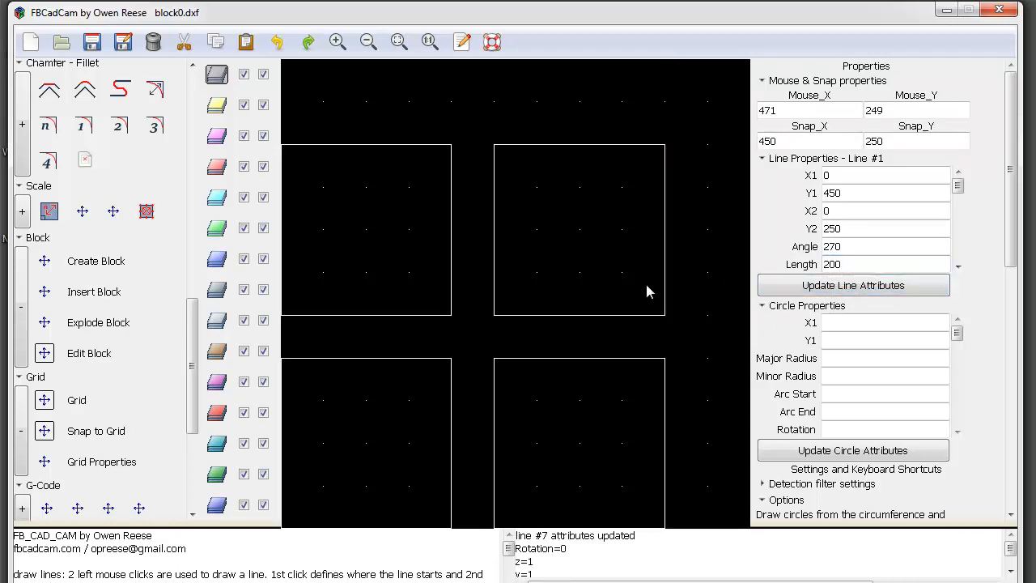
left_click(91, 43)
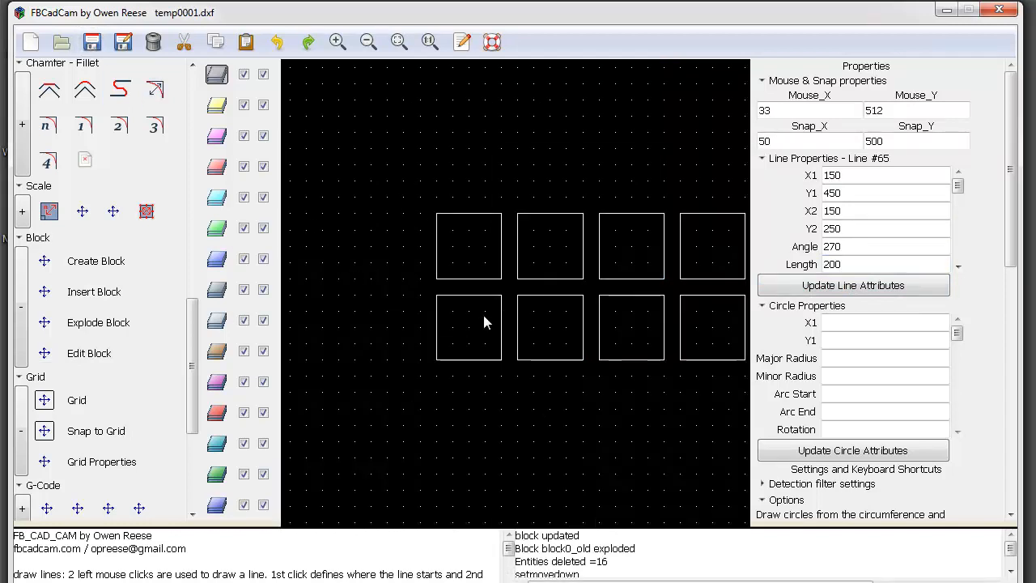
Step: Select the original block0 instance and examine the updated squares in both instances
left_click_drag(398, 192, 530, 385)
left_click(516, 258)
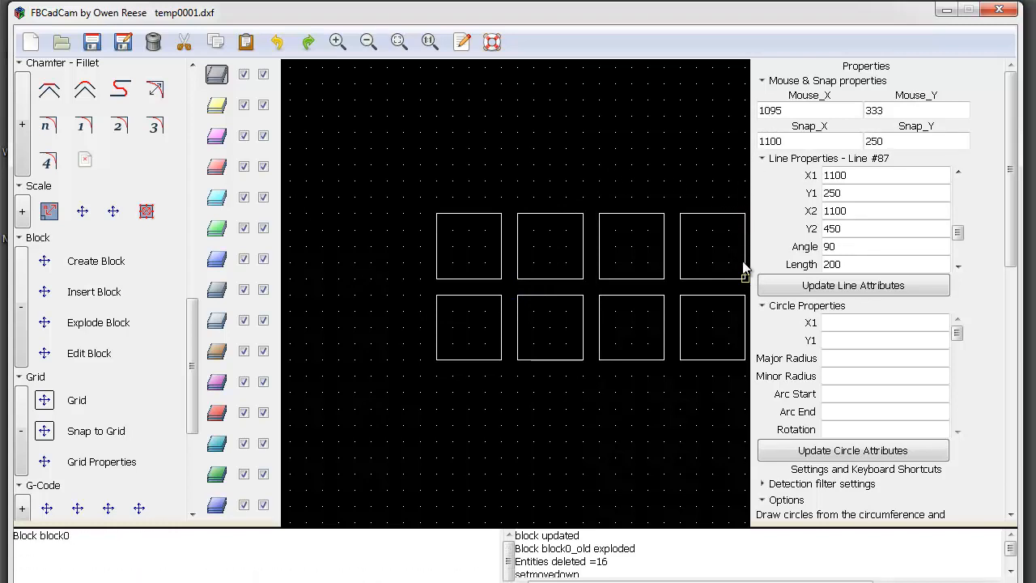
scroll(469, 231, "down", 1)
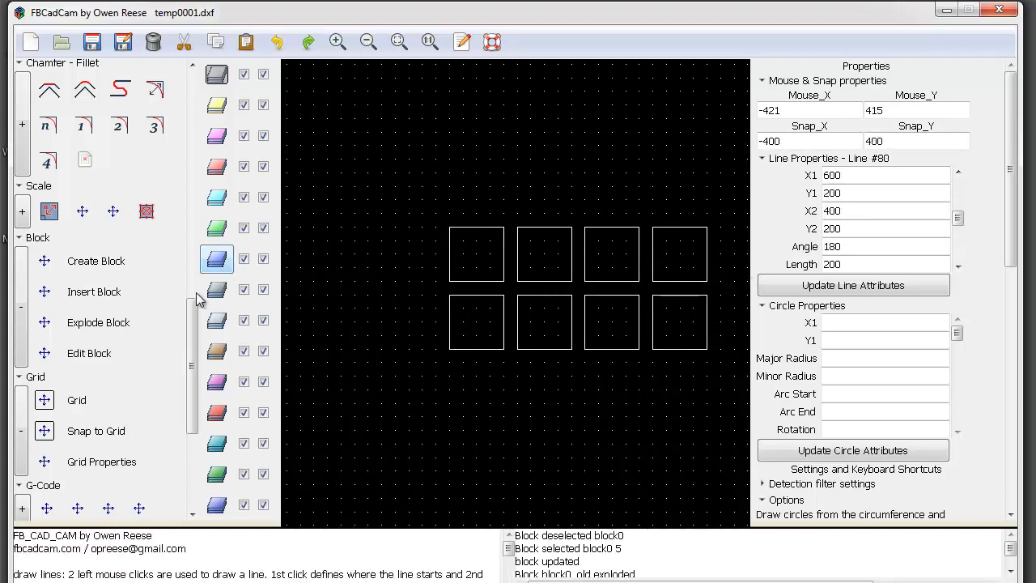
scroll(185, 391, "down", 5)
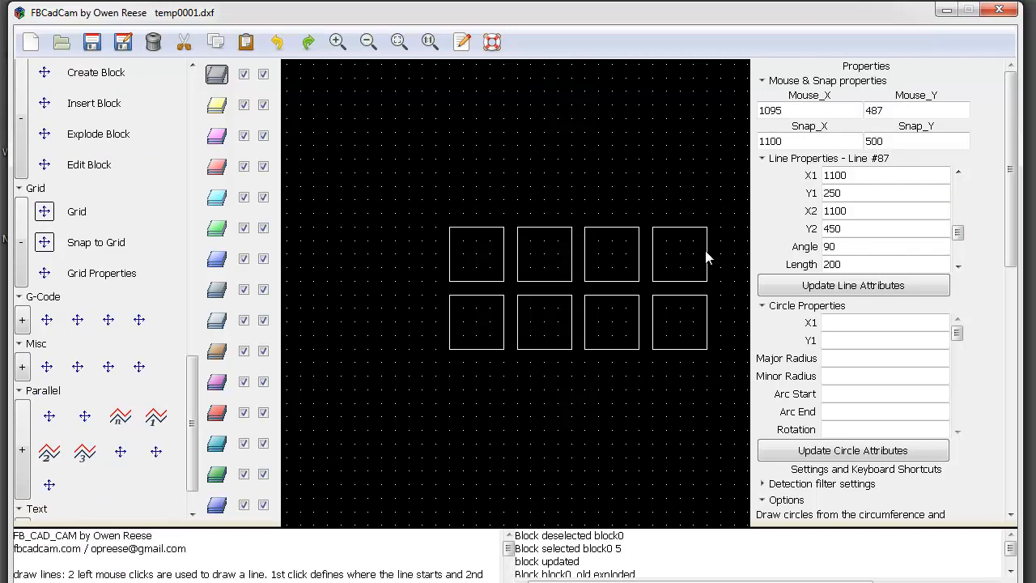
left_click(368, 41)
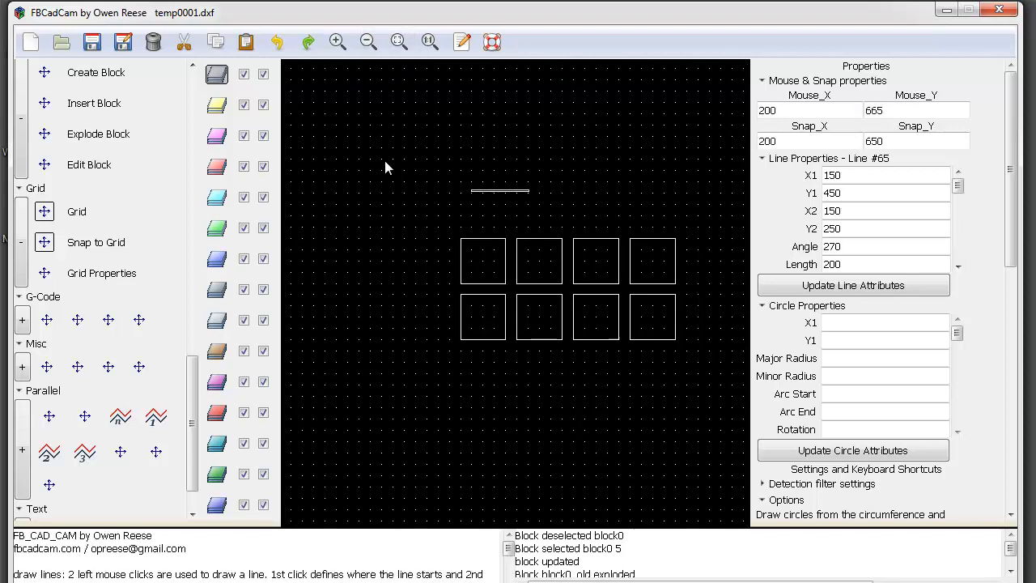
scroll(192, 370, "up", 5)
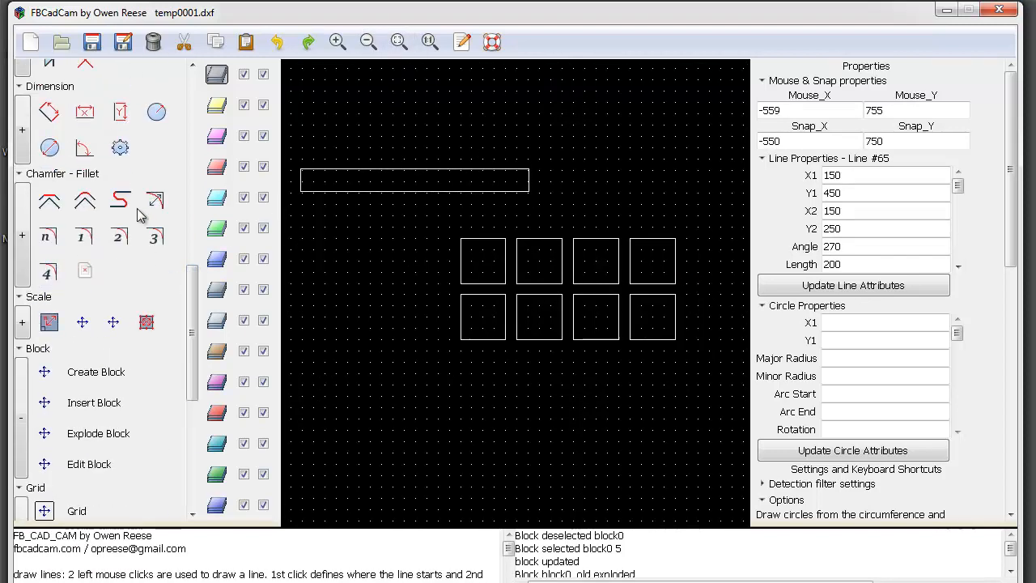
left_click_drag(195, 289, 189, 209)
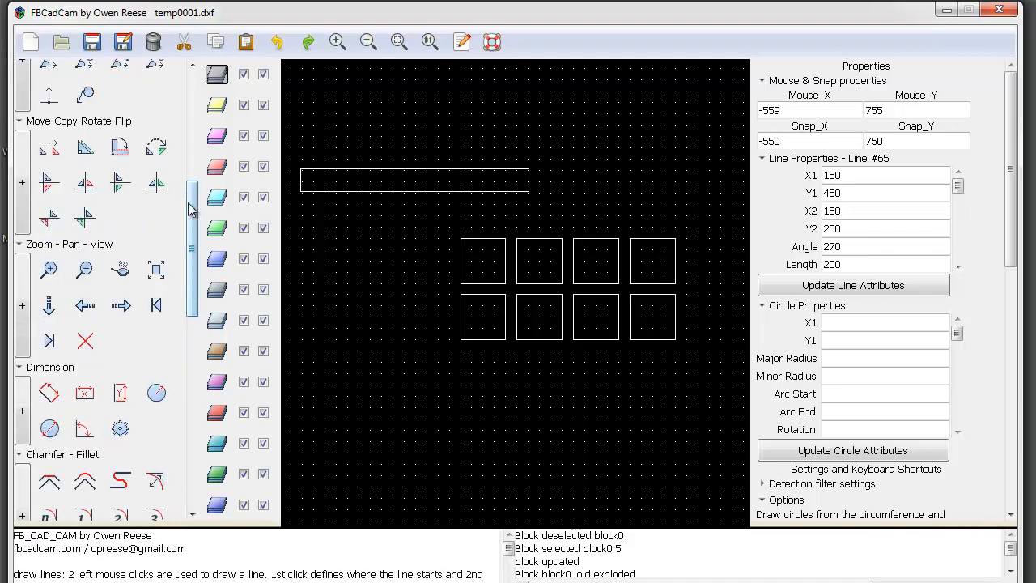
left_click(120, 269)
mouse_move(385, 311)
left_mouse_down()
mouse_move(556, 355)
mouse_move(514, 355)
left_mouse_up()
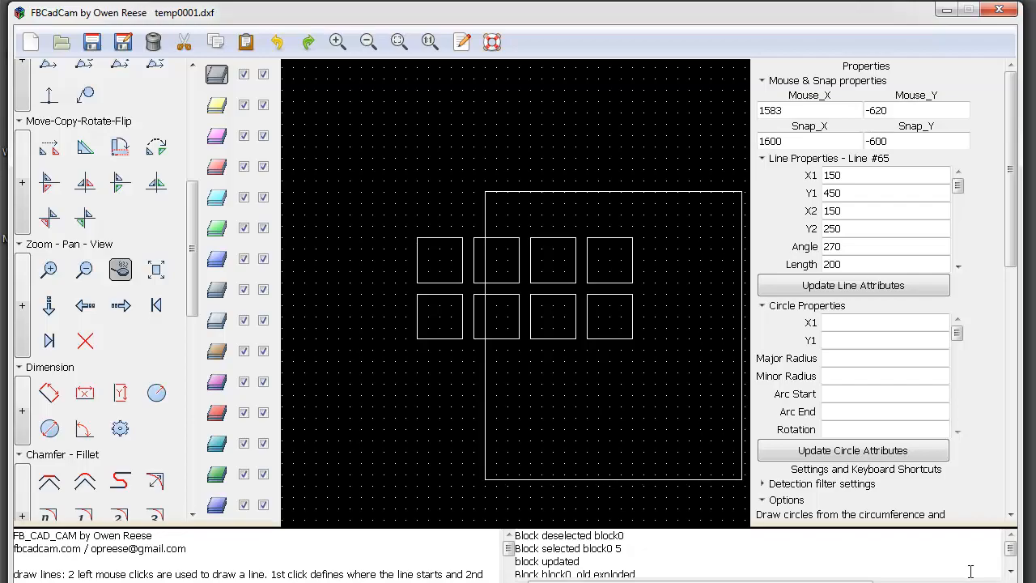